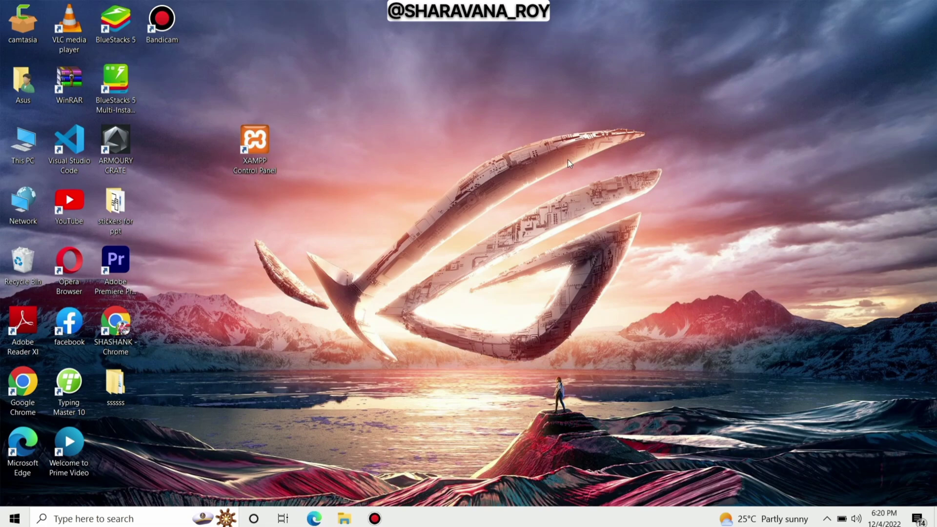
# Search Google for xampp and visit the XAMPP download page
pyautogui.doubleClick(116, 329)
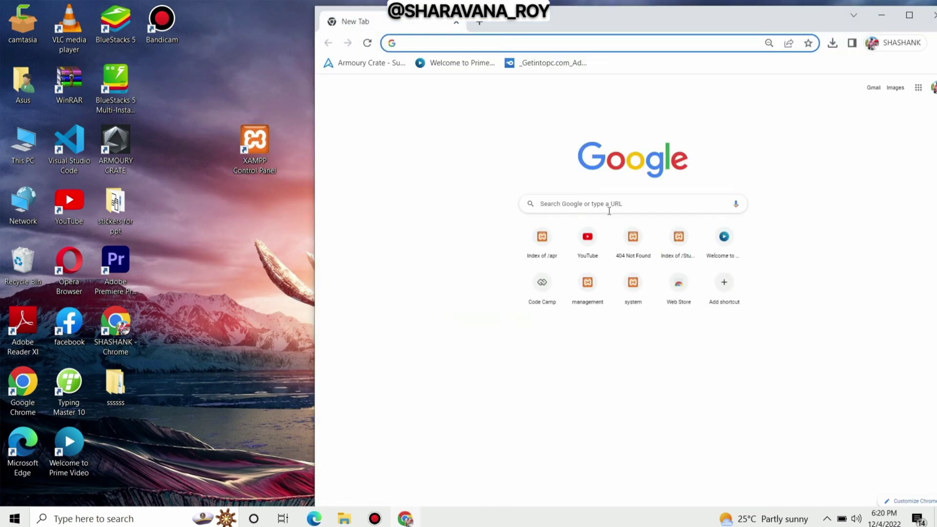
pyautogui.click(609, 204)
pyautogui.write('xampp')
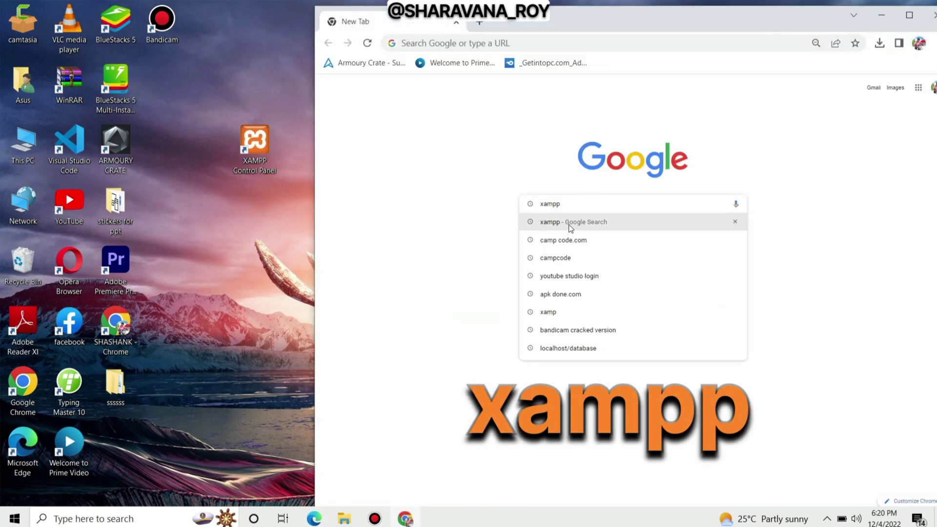
pyautogui.click(569, 222)
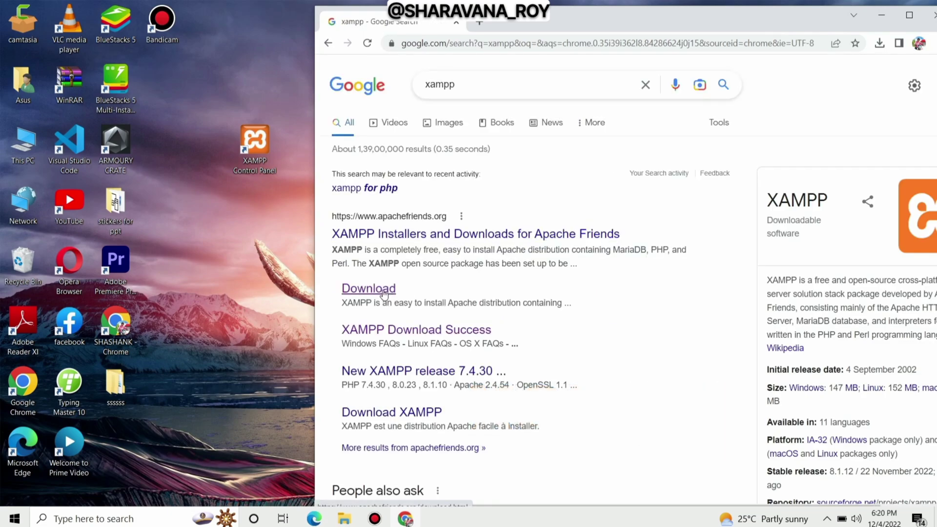
pyautogui.click(384, 293)
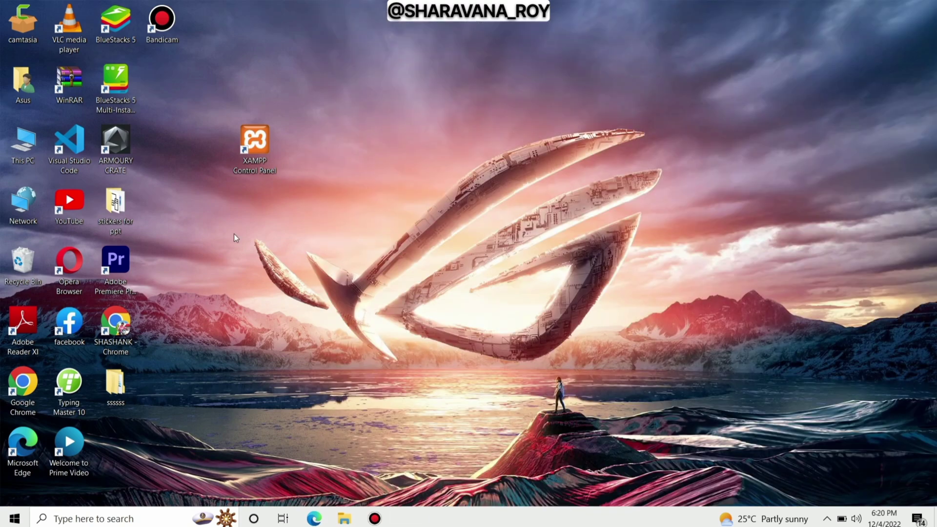
# Search Google for camp code.com and open the CampCodes PHP Projects page
pyautogui.doubleClick(116, 329)
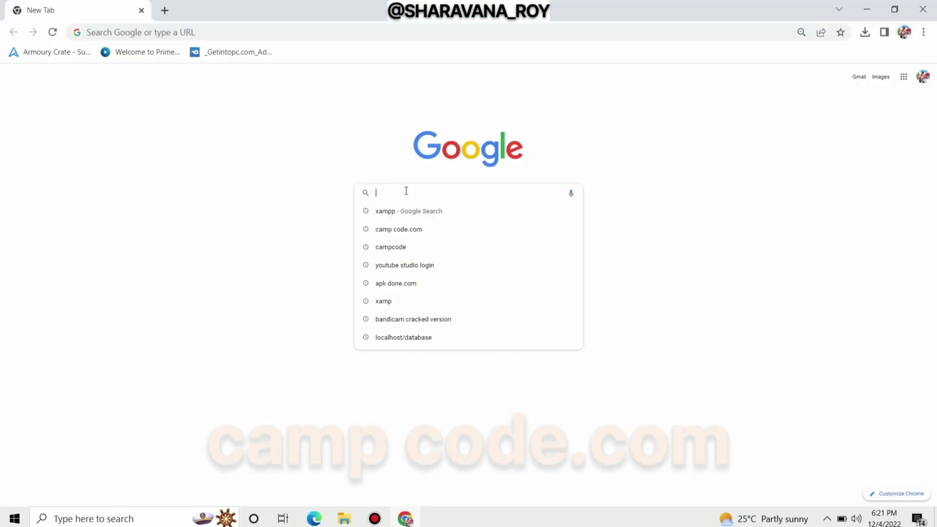
pyautogui.write('camp co')
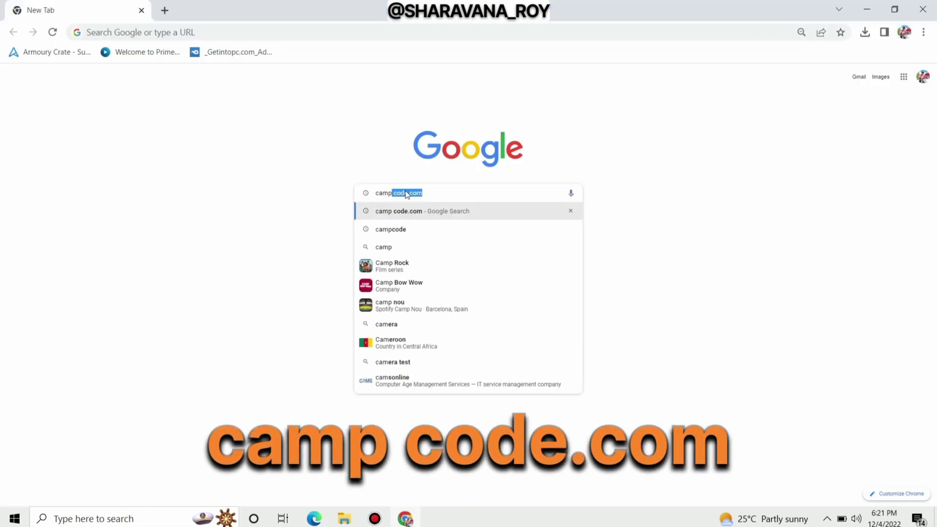
pyautogui.write('de.cp')
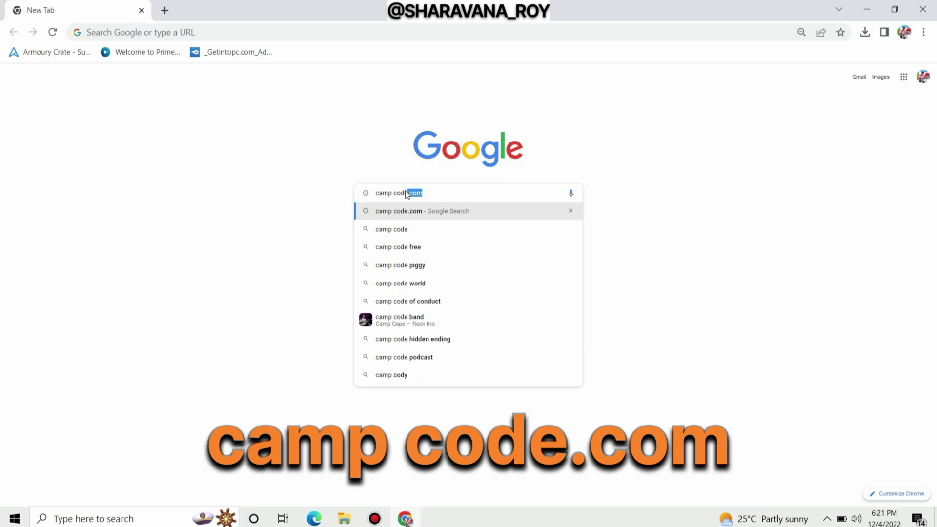
pyautogui.press('BackSpace')
pyautogui.write('om')
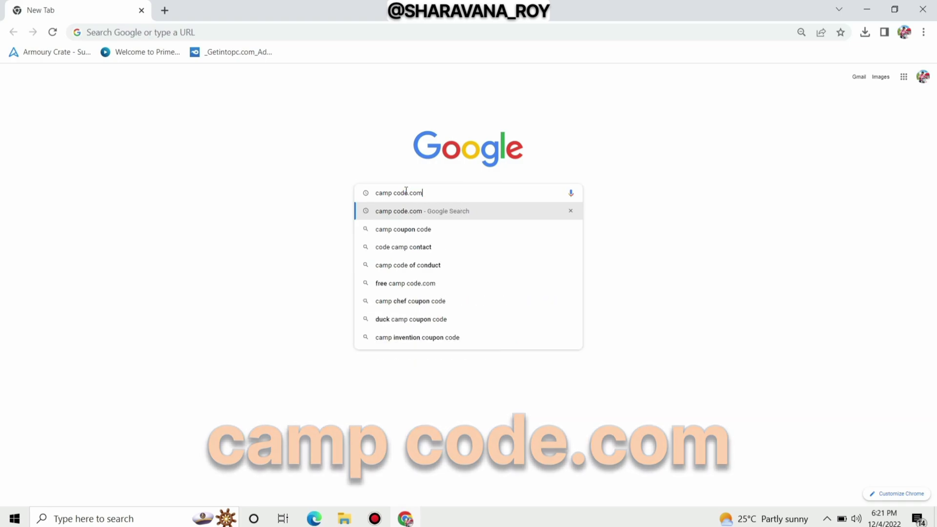
pyautogui.press('Return')
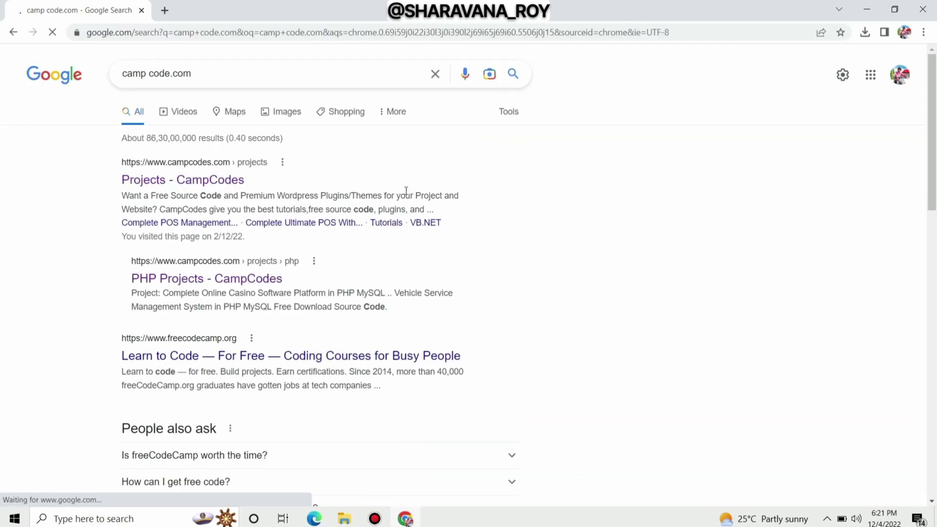
pyautogui.click(204, 281)
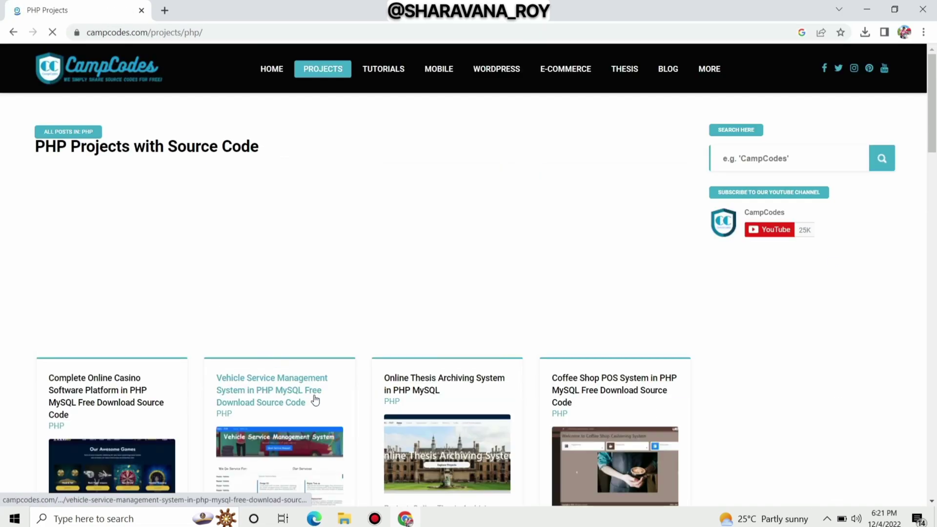
pyautogui.scroll(-4, 314, 397)
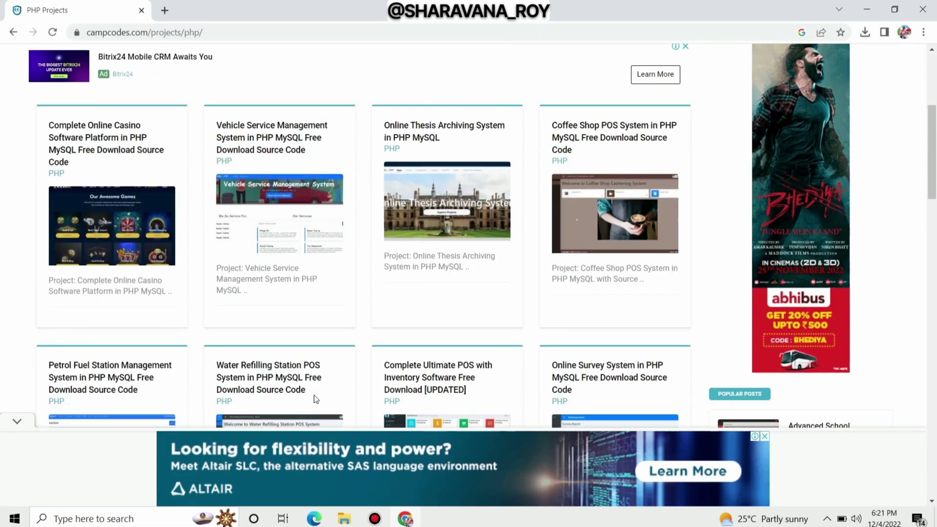
pyautogui.scroll(-2, 314, 398)
pyautogui.scroll(-1, 315, 397)
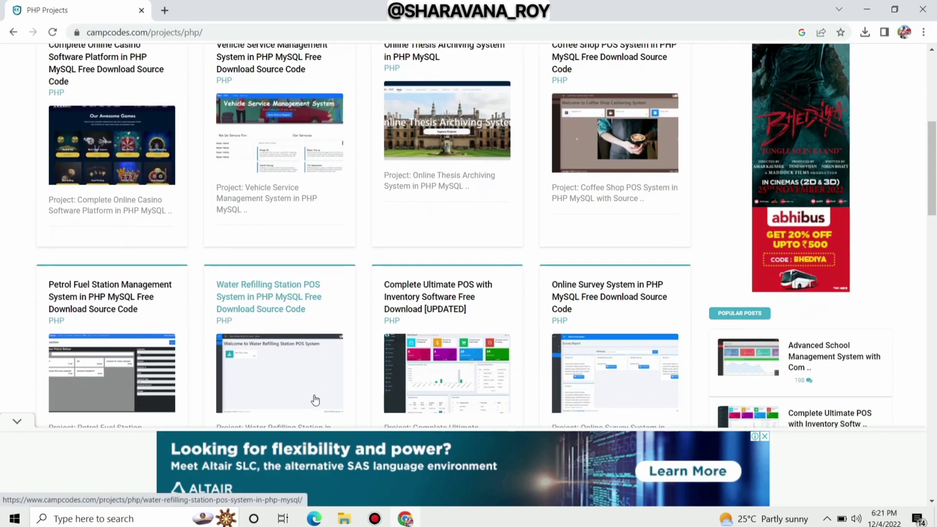
pyautogui.scroll(-2, 313, 397)
pyautogui.scroll(-2, 314, 397)
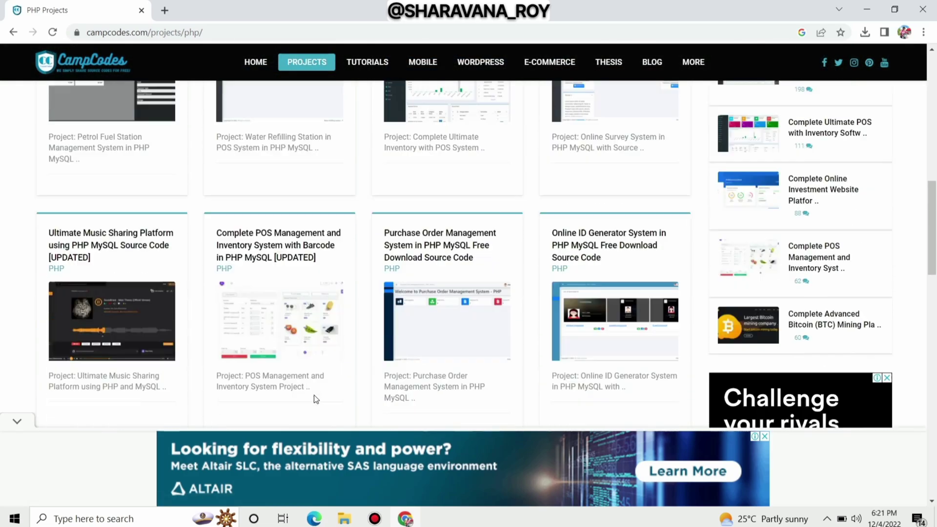
pyautogui.scroll(-3, 314, 395)
pyautogui.scroll(-3, 314, 394)
pyautogui.scroll(4, 314, 395)
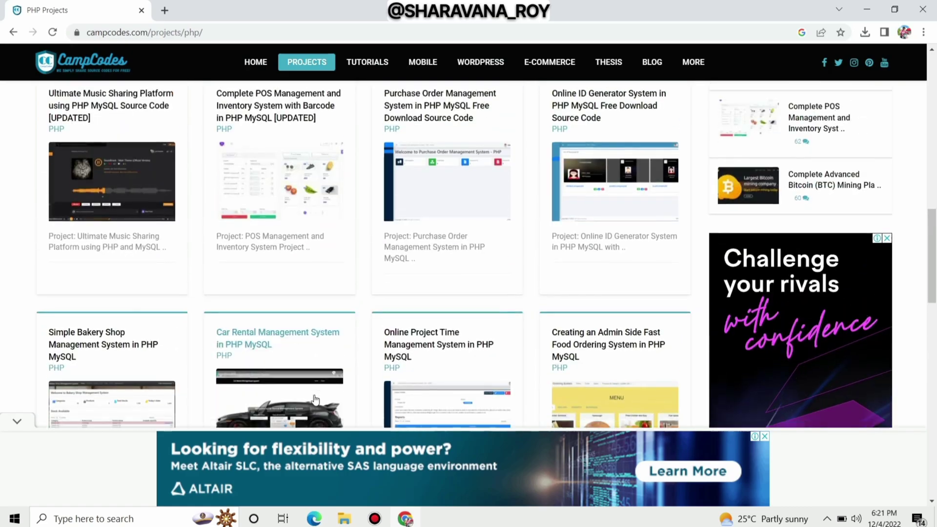
pyautogui.scroll(-3, 314, 397)
pyautogui.scroll(5, 315, 398)
pyautogui.scroll(8, 314, 397)
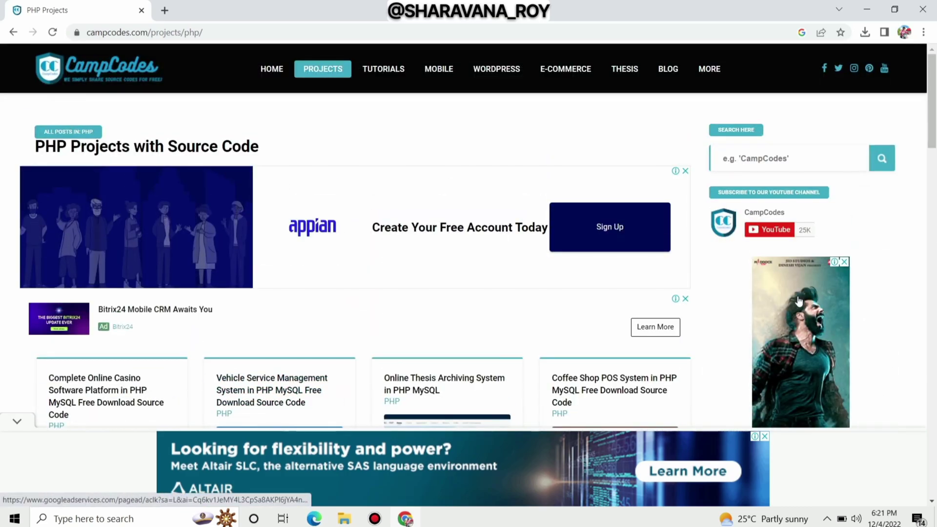
# Search CampCodes for dental and scroll the Dental Clinic Online Appointment System page to its download link
pyautogui.click(798, 158)
pyautogui.press('Return')
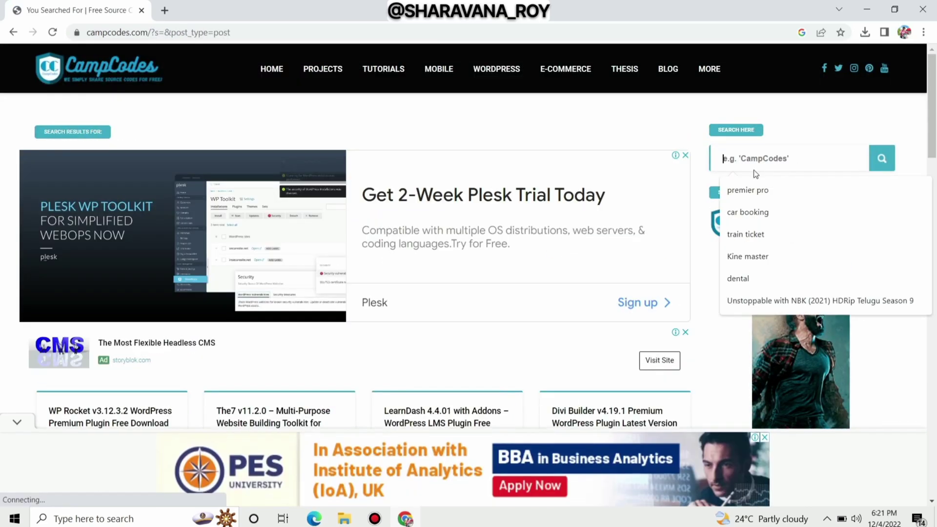
pyautogui.write('dental')
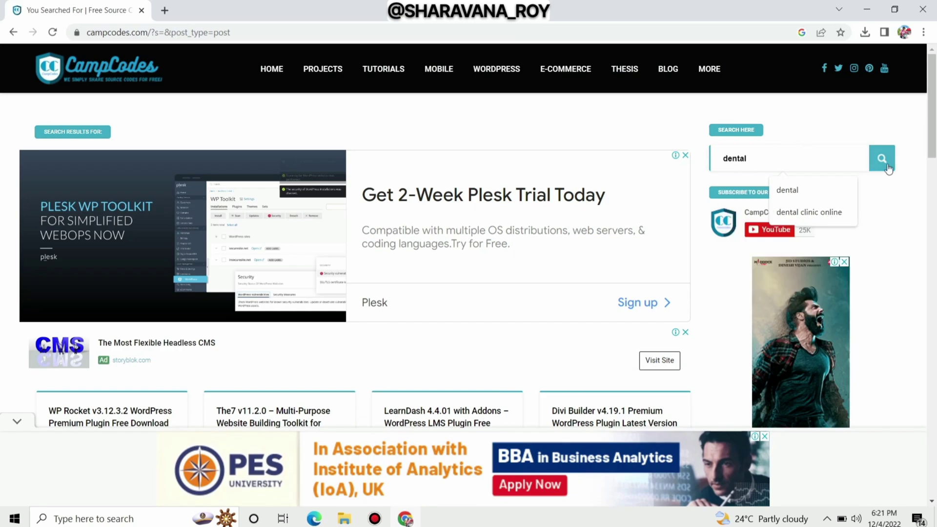
pyautogui.click(883, 158)
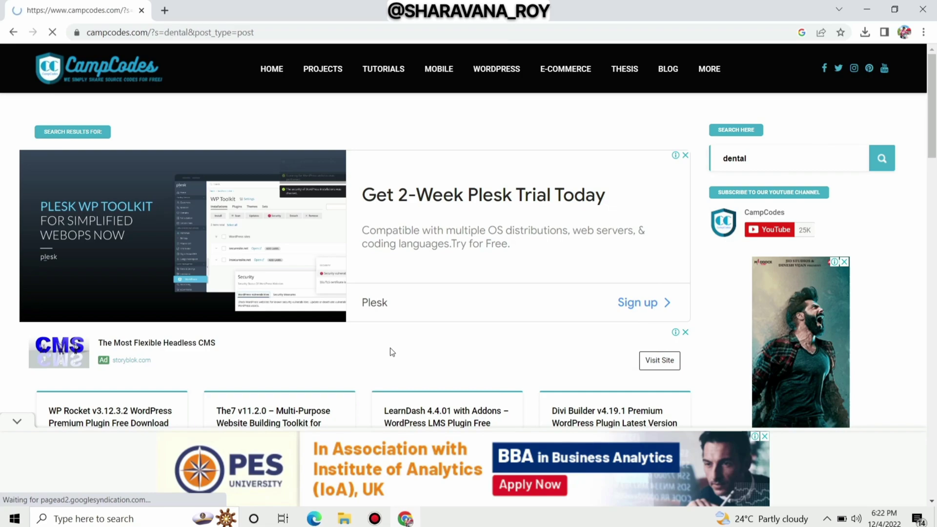
pyautogui.scroll(-3, 391, 351)
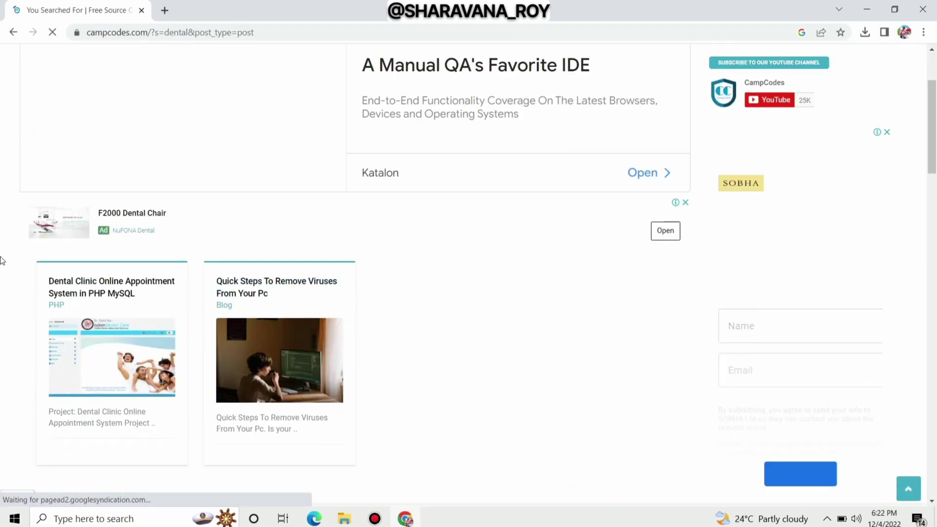
pyautogui.click(103, 293)
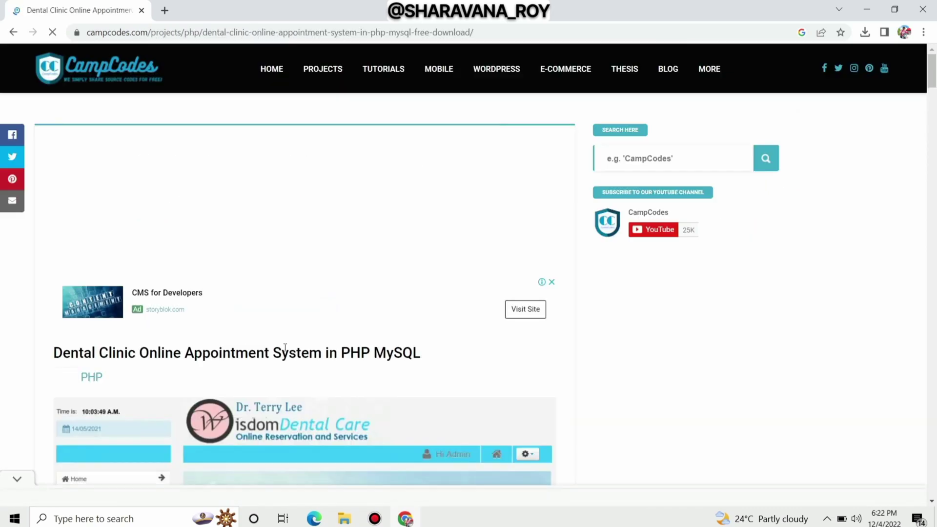
pyautogui.scroll(-5, 285, 351)
pyautogui.scroll(-3, 284, 351)
pyautogui.scroll(-5, 285, 351)
pyautogui.scroll(-4, 285, 351)
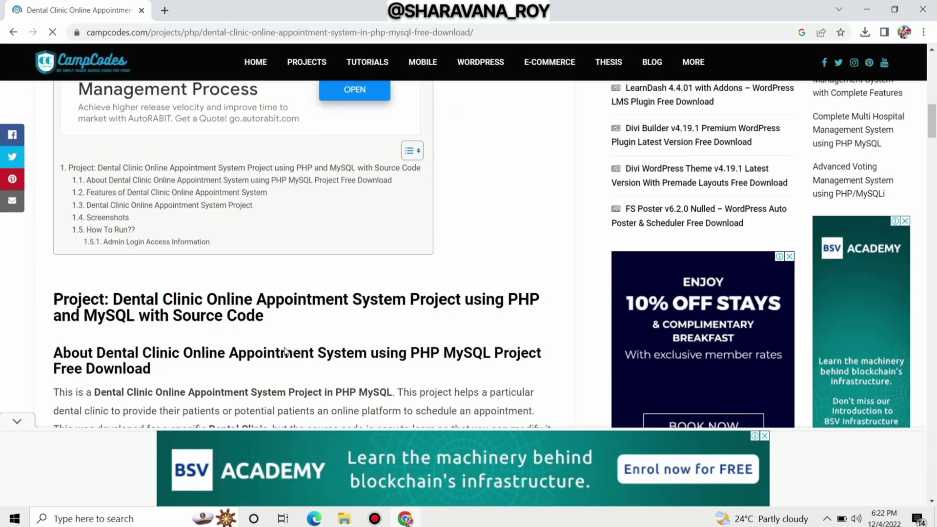
pyautogui.scroll(-4, 285, 350)
pyautogui.scroll(-4, 285, 351)
pyautogui.scroll(-5, 285, 351)
pyautogui.scroll(-4, 285, 350)
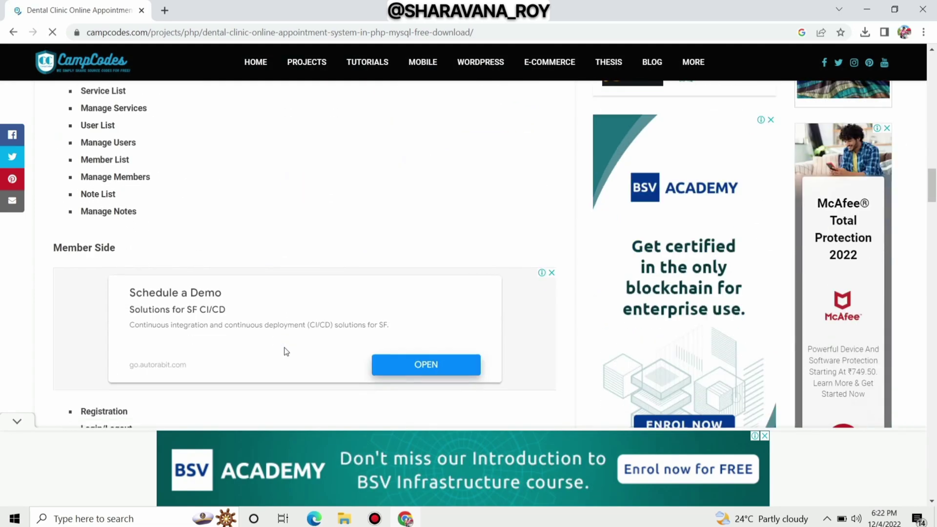
pyautogui.scroll(-3, 285, 351)
pyautogui.scroll(-3, 285, 350)
pyautogui.scroll(-3, 285, 350)
pyautogui.scroll(-2, 285, 350)
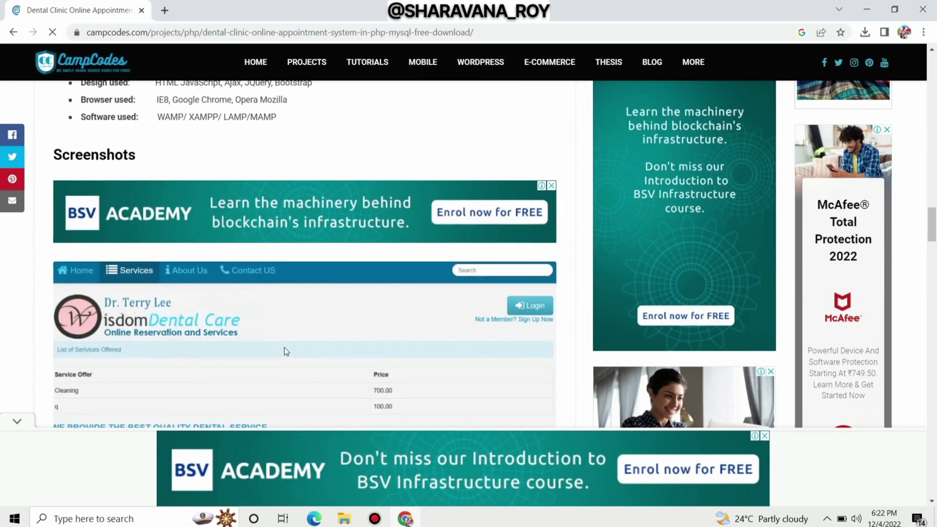
pyautogui.click(17, 423)
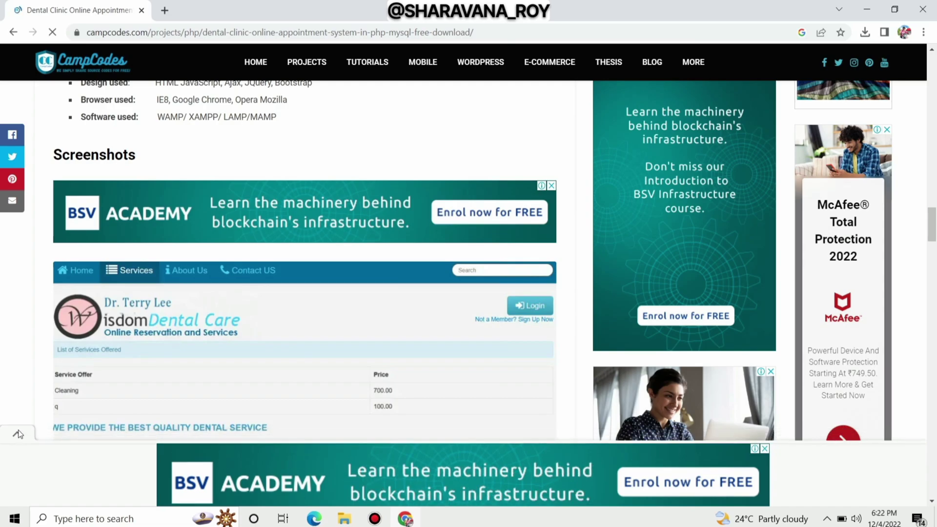
pyautogui.scroll(-5, 143, 324)
pyautogui.scroll(-4, 143, 323)
pyautogui.scroll(-4, 143, 323)
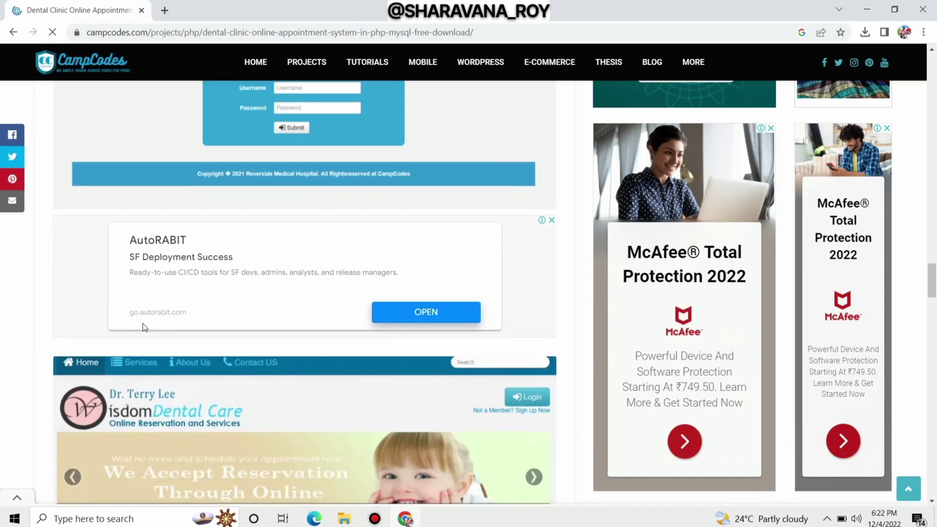
pyautogui.scroll(-4, 142, 323)
pyautogui.scroll(-3, 143, 323)
pyautogui.scroll(-4, 143, 326)
pyautogui.scroll(-4, 143, 325)
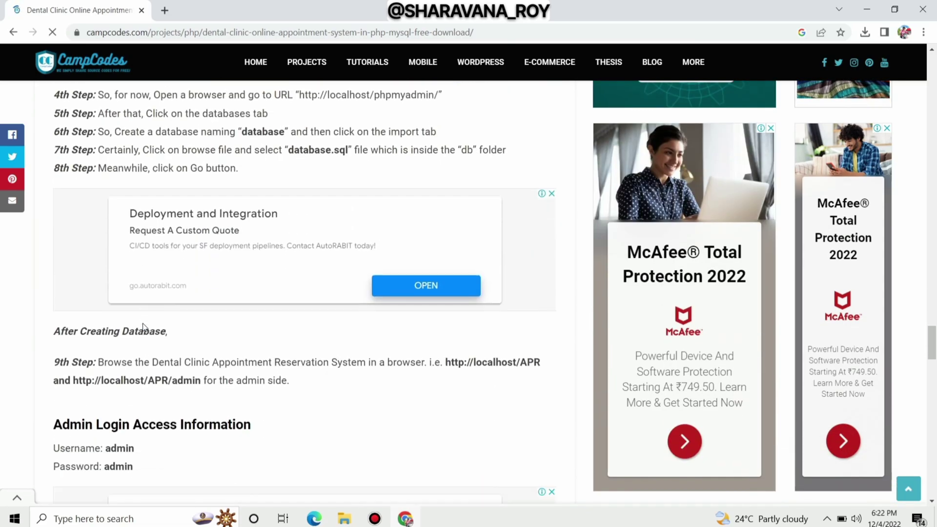
pyautogui.scroll(-4, 142, 326)
pyautogui.scroll(-3, 142, 326)
pyautogui.scroll(-1, 144, 327)
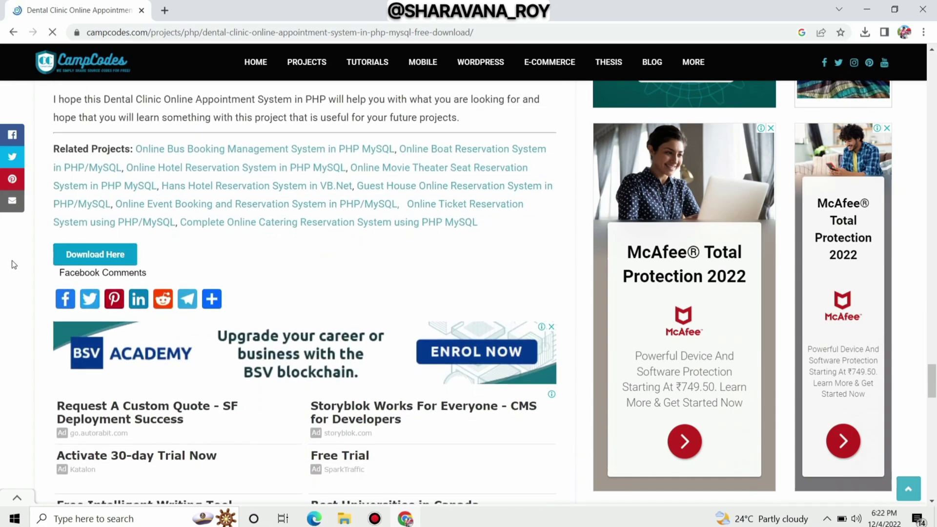
# Download APR.zip (11.7 MB) from the project's download page and reveal it in Downloads
pyautogui.click(103, 257)
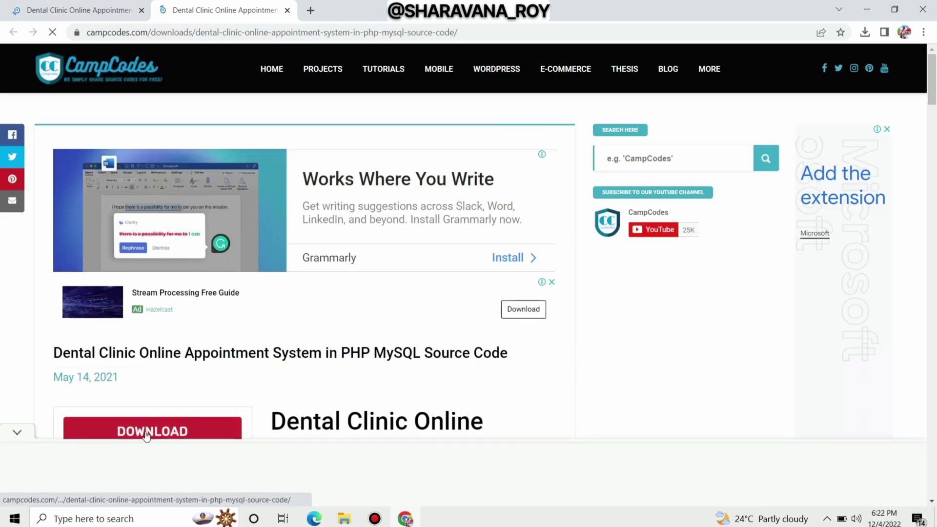
pyautogui.scroll(-2, 157, 422)
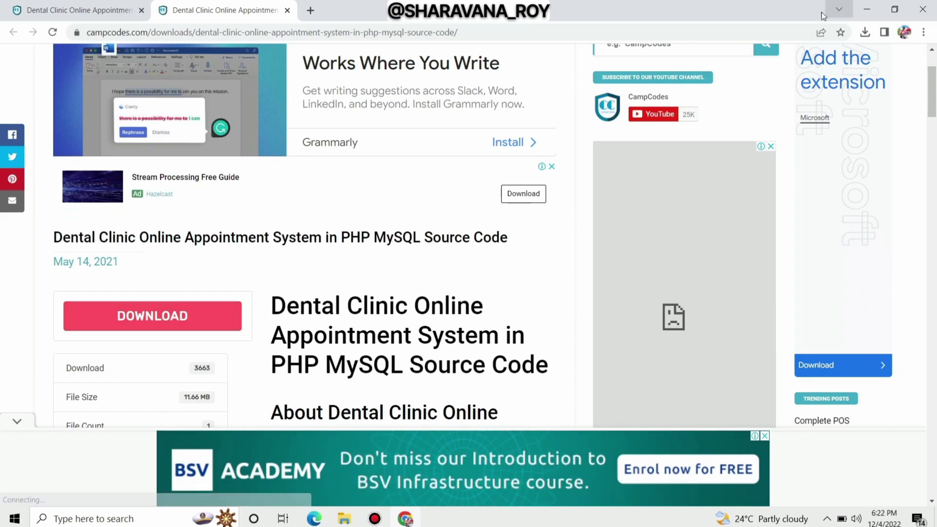
pyautogui.click(181, 308)
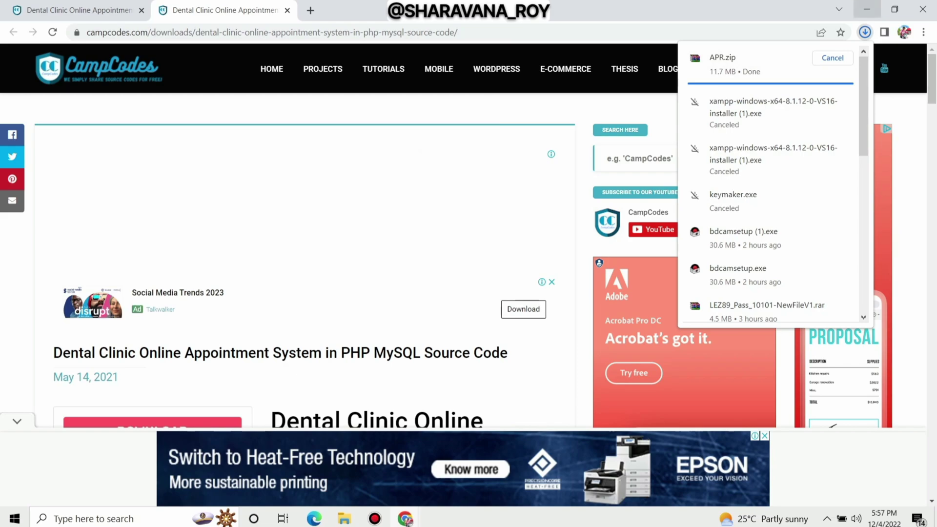
pyautogui.click(867, 9)
pyautogui.click(344, 519)
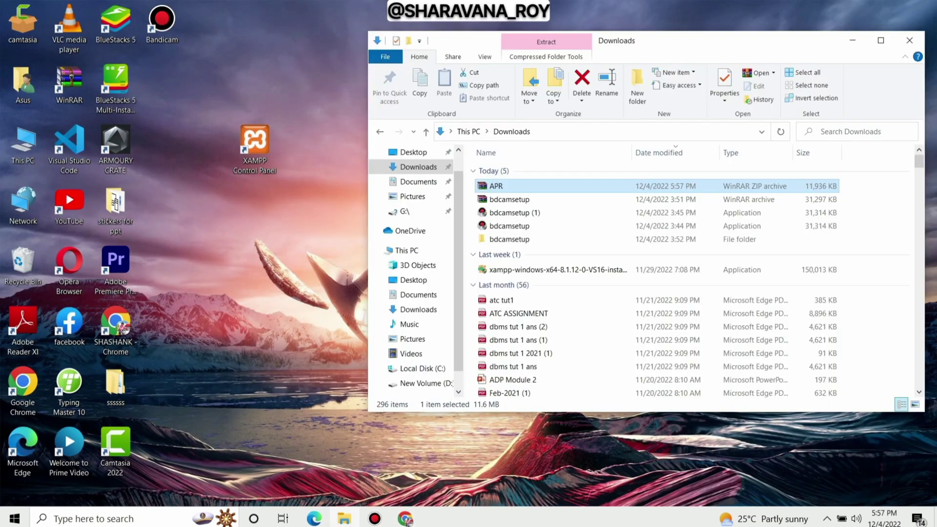
pyautogui.rightClick(522, 186)
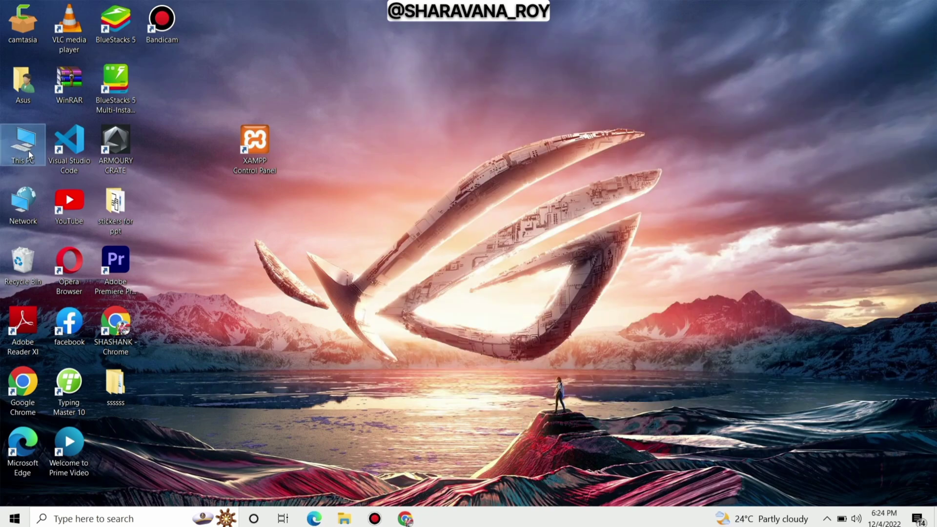
# Paste the APR archive into C:\xampp\htdocs and open it in WinRAR
pyautogui.doubleClick(23, 147)
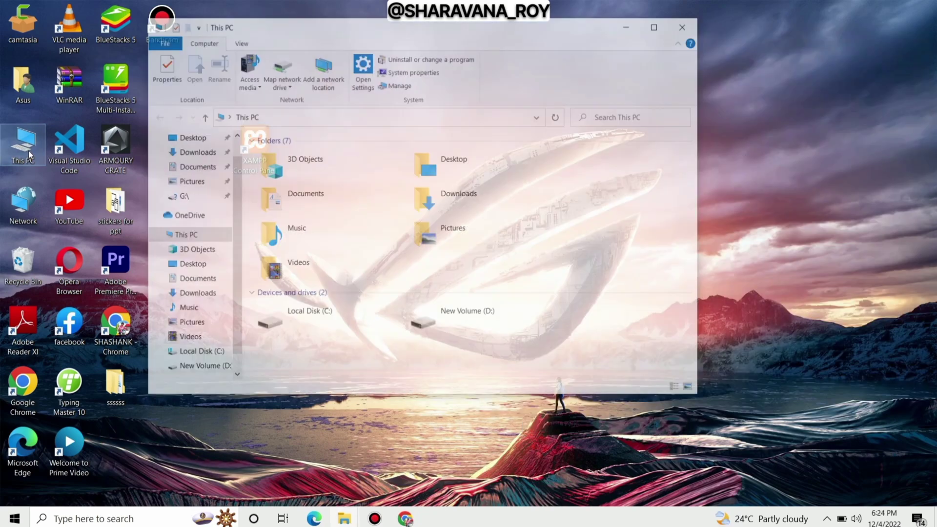
pyautogui.doubleClick(322, 319)
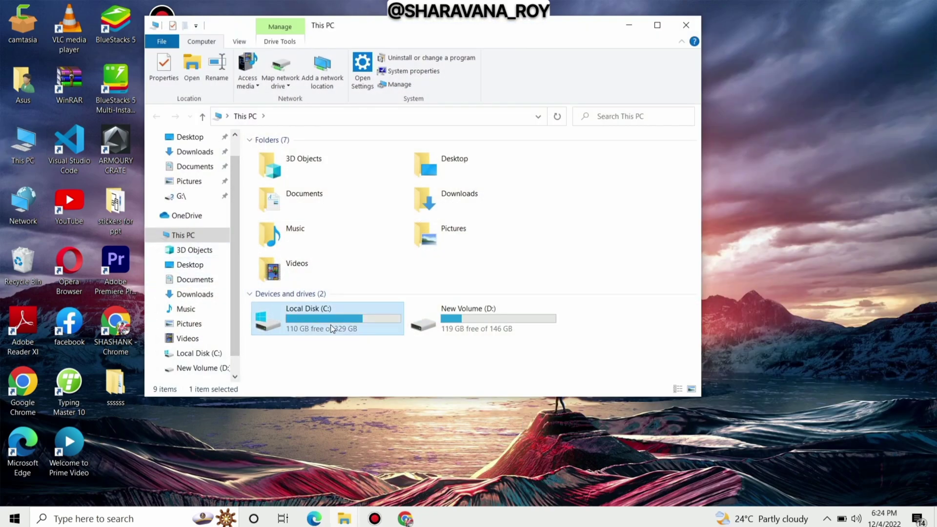
pyautogui.scroll(-1, 370, 349)
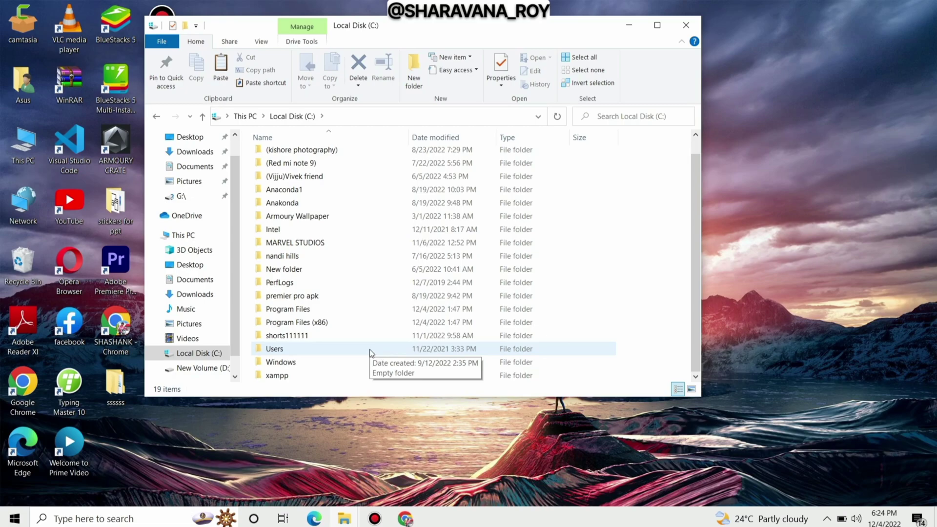
pyautogui.doubleClick(299, 376)
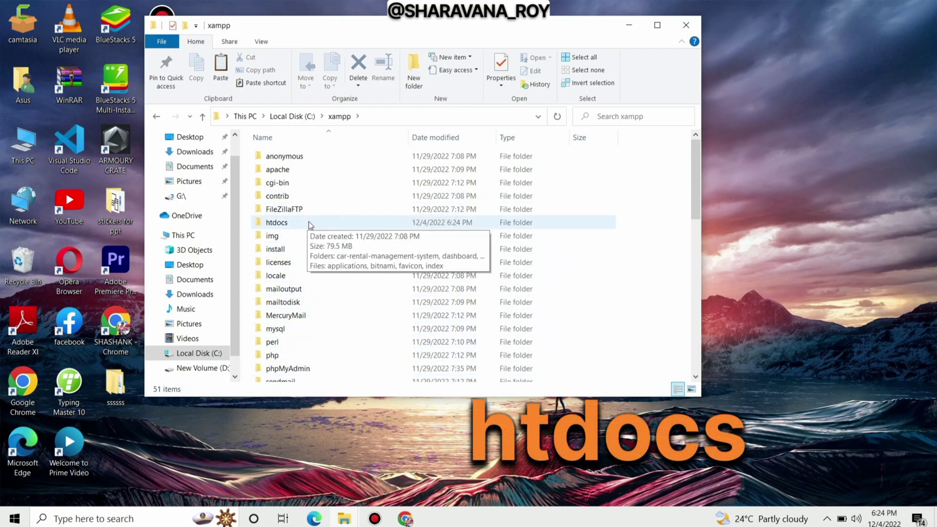
pyautogui.doubleClick(308, 222)
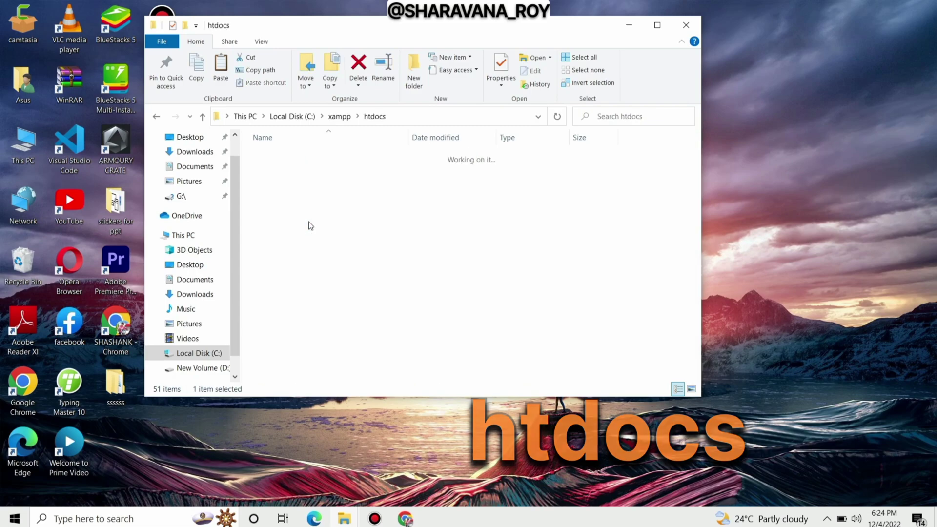
pyautogui.rightClick(302, 331)
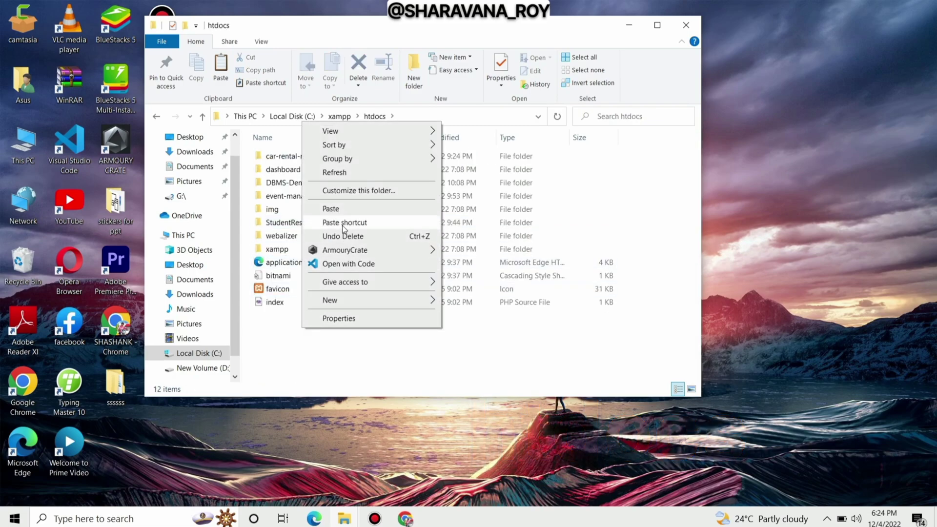
pyautogui.click(353, 209)
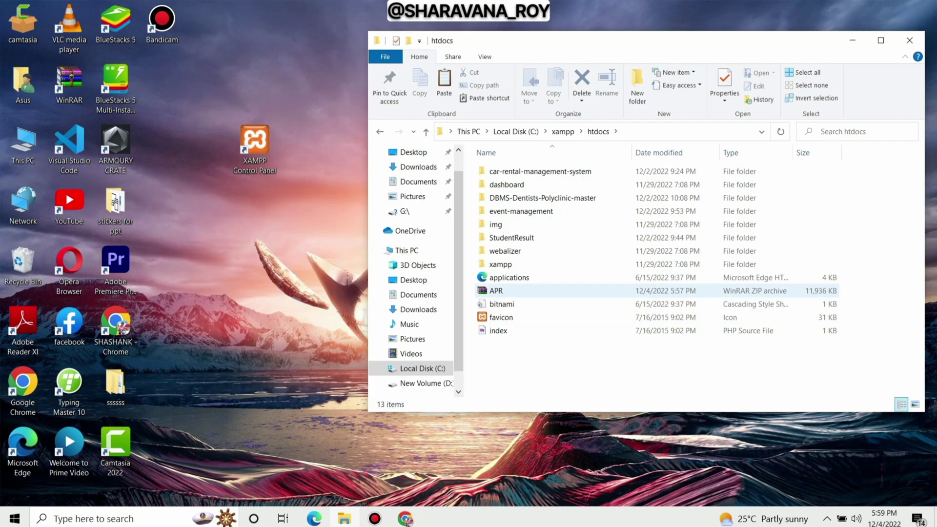
pyautogui.doubleClick(506, 291)
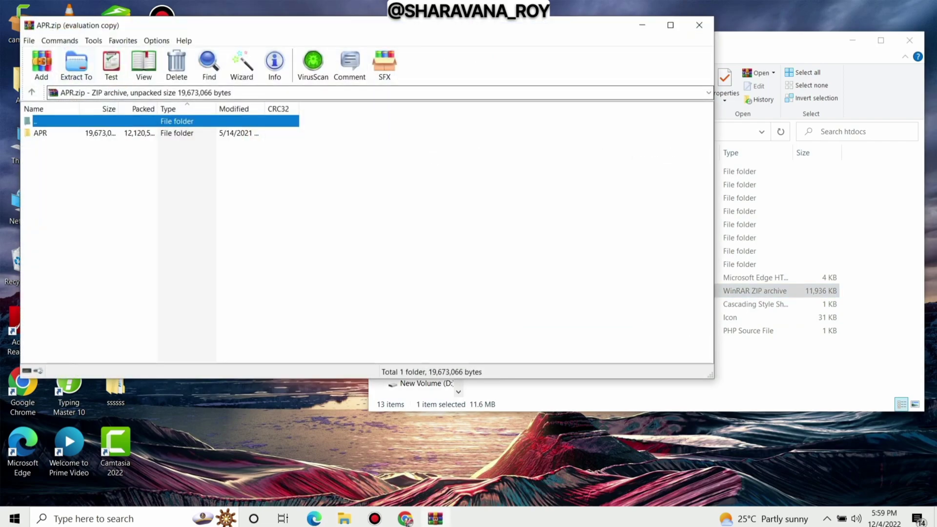
# Extract the archive to C:\xampp\htdocs\APR, close WinRAR, and select the extracted folder
pyautogui.click(76, 66)
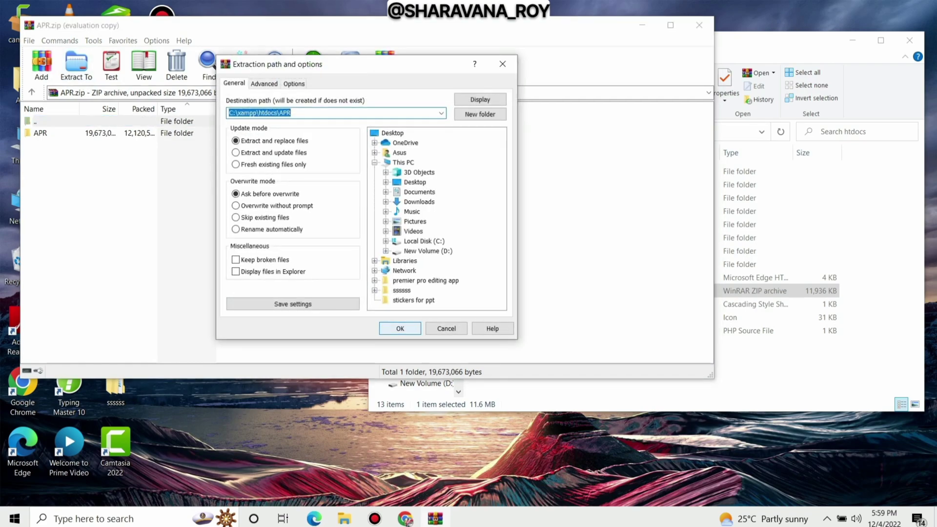
pyautogui.click(399, 328)
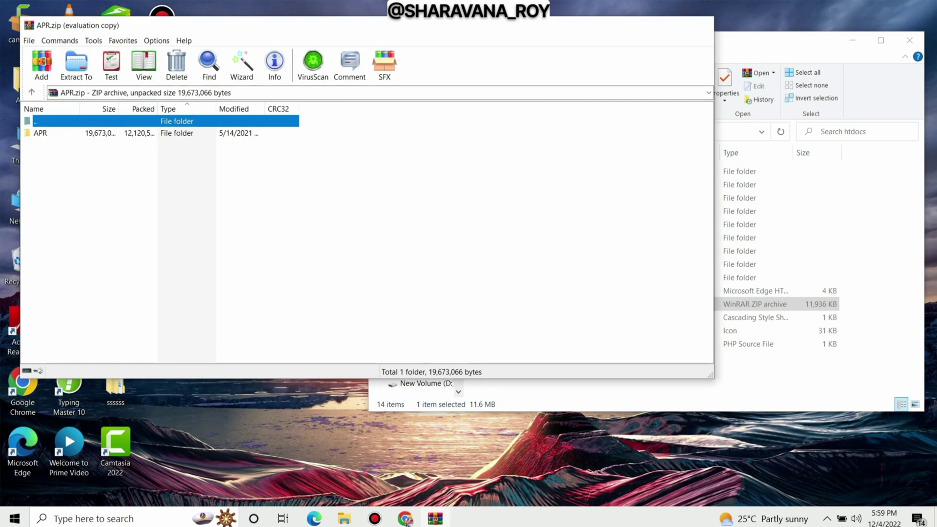
pyautogui.click(698, 25)
pyautogui.click(512, 170)
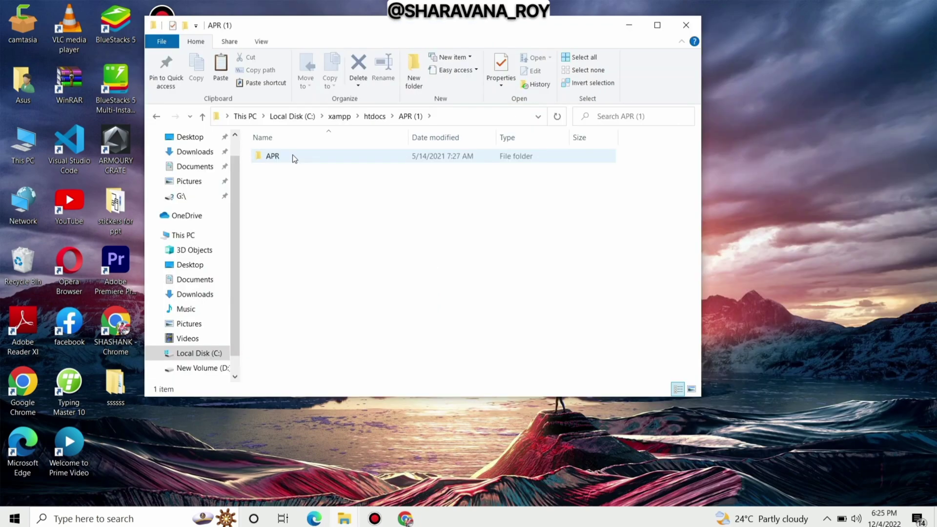
# Open APR\db\database.sql in Visual Studio Code
pyautogui.doubleClick(273, 155)
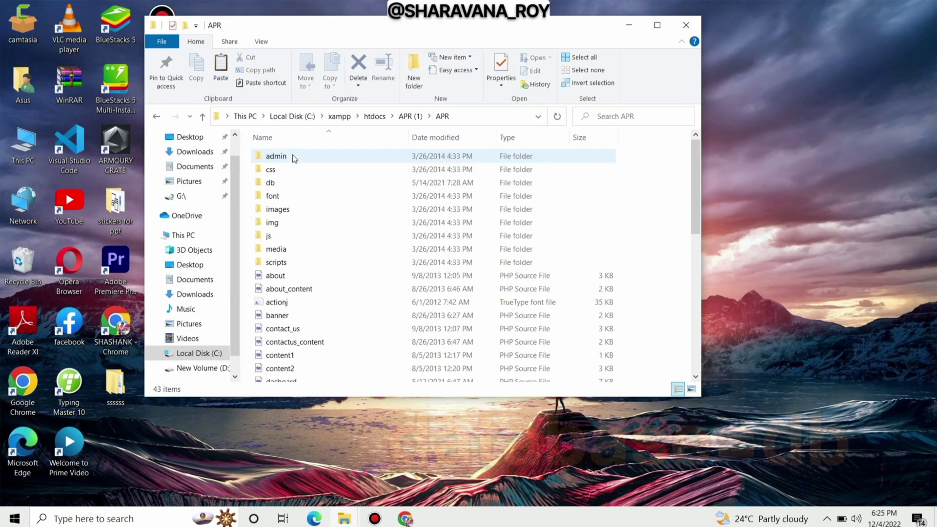
pyautogui.doubleClick(295, 183)
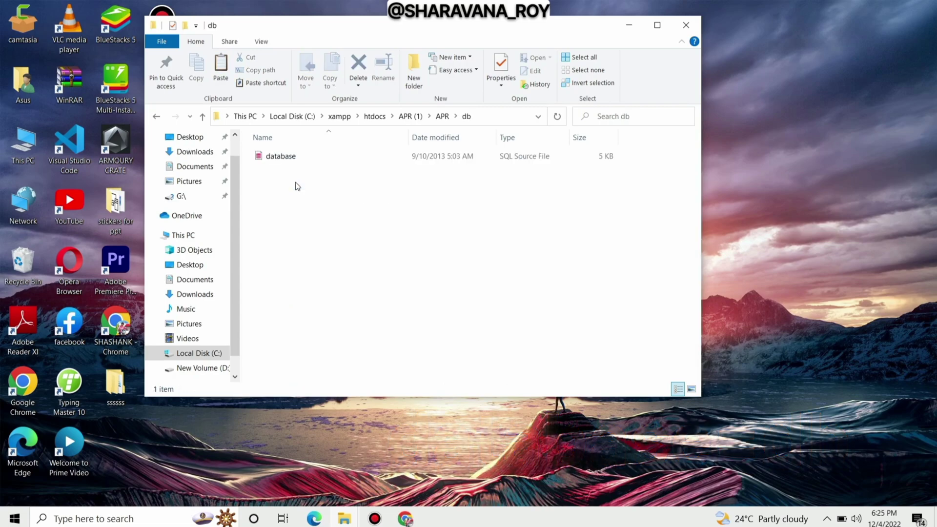
pyautogui.click(318, 159)
pyautogui.doubleClick(319, 160)
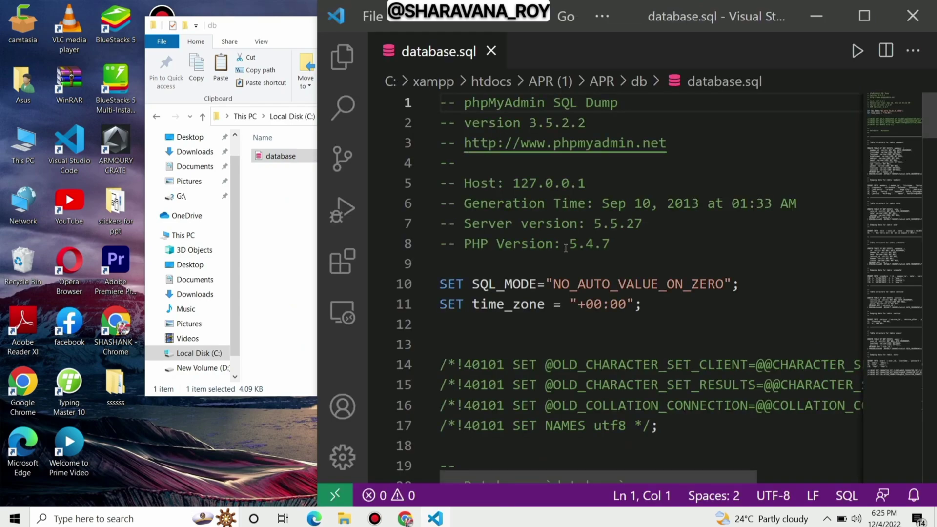
pyautogui.scroll(-2, 577, 297)
pyautogui.scroll(-2, 577, 296)
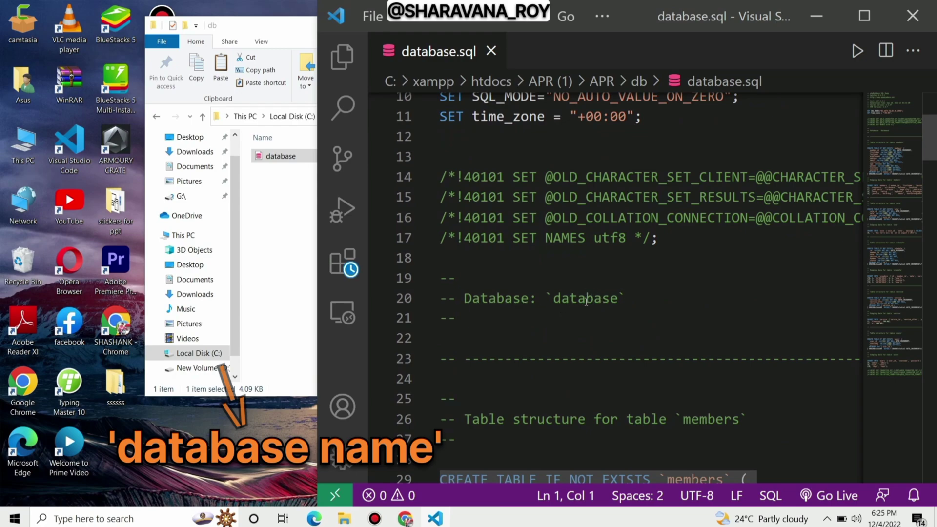
# Copy the name `database` from line 20 of the dump and minimize VS Code
pyautogui.click(587, 301)
pyautogui.doubleClick(587, 301)
pyautogui.rightClick(586, 301)
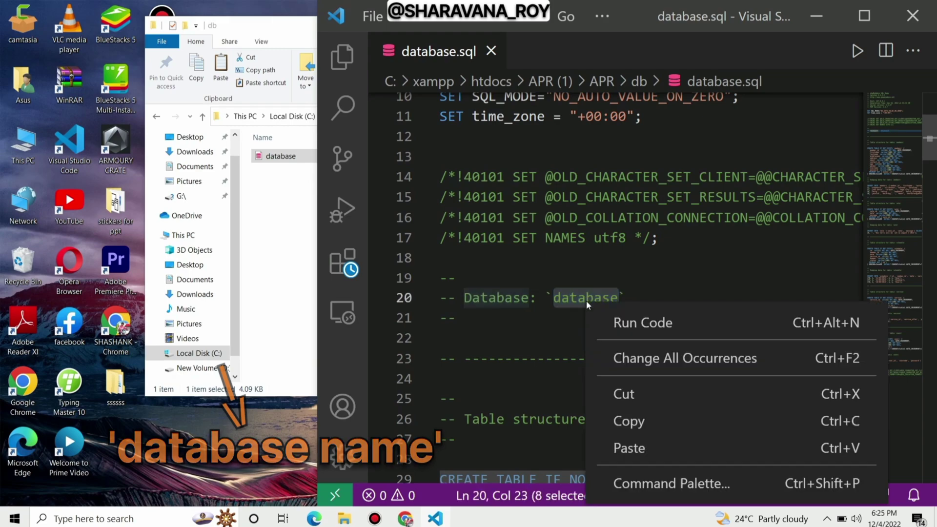
pyautogui.click(628, 421)
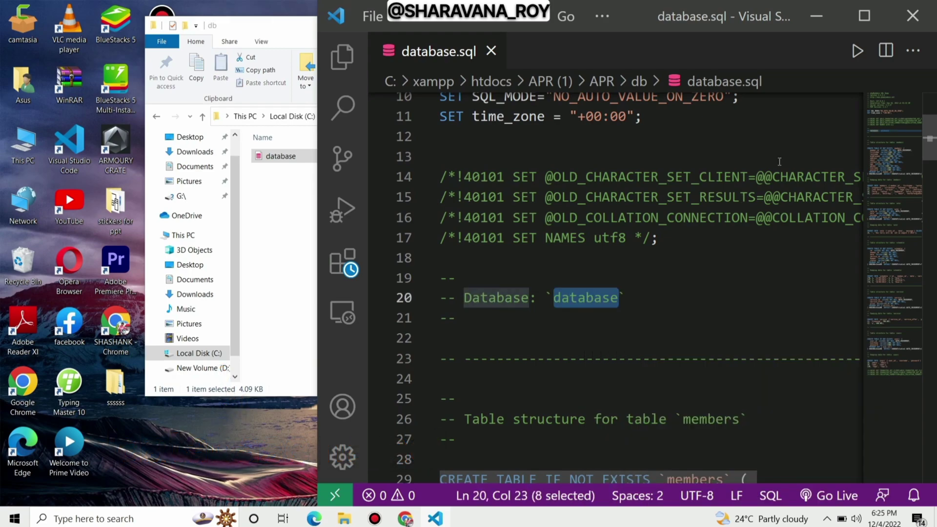
pyautogui.click(826, 13)
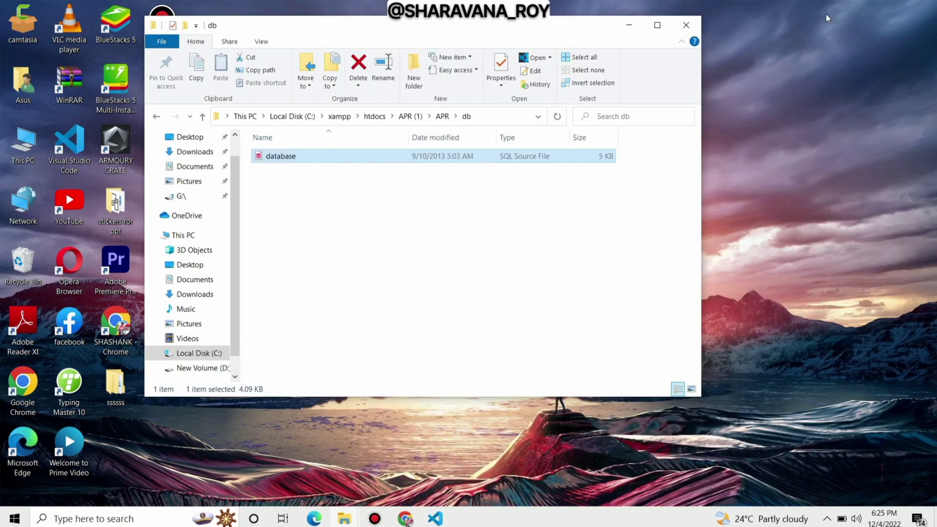
# Launch XAMPP Control Panel, start Apache and MySQL, and open phpMyAdmin from MySQL's Admin button
pyautogui.click(626, 24)
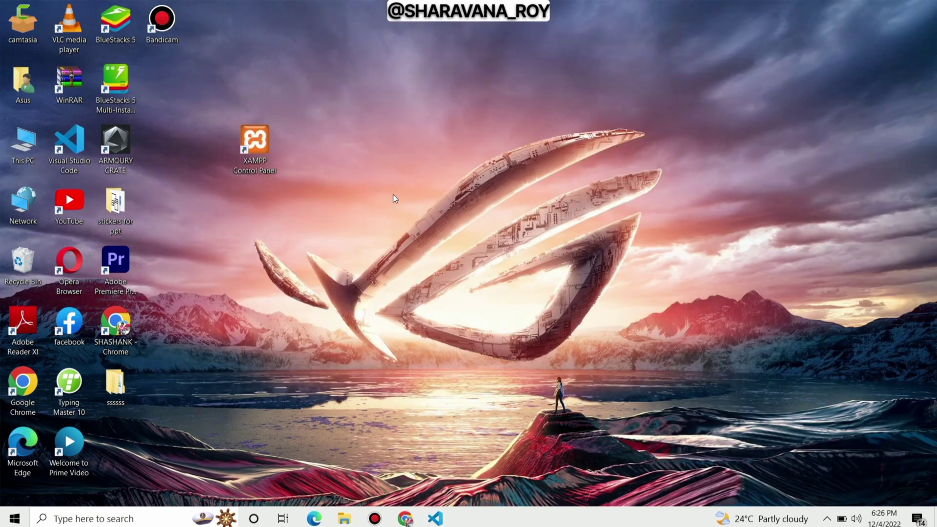
pyautogui.click(253, 143)
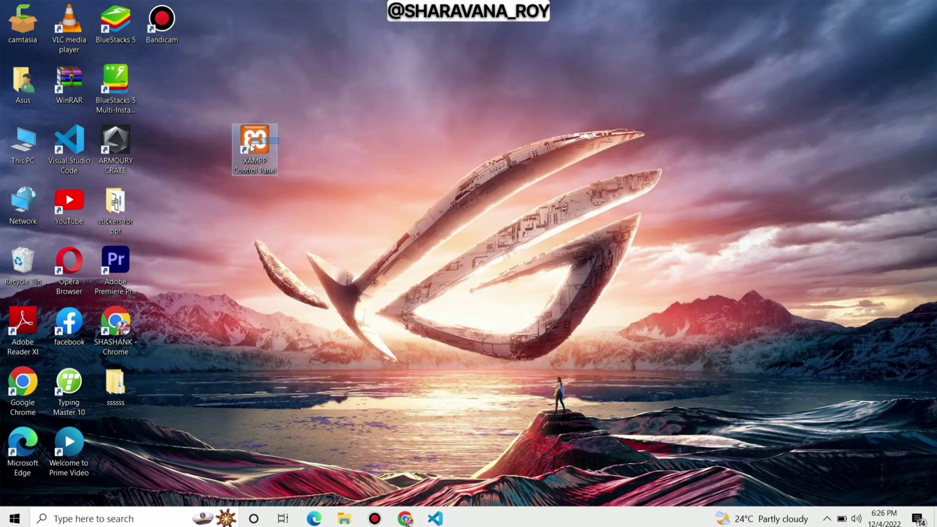
pyautogui.doubleClick(251, 144)
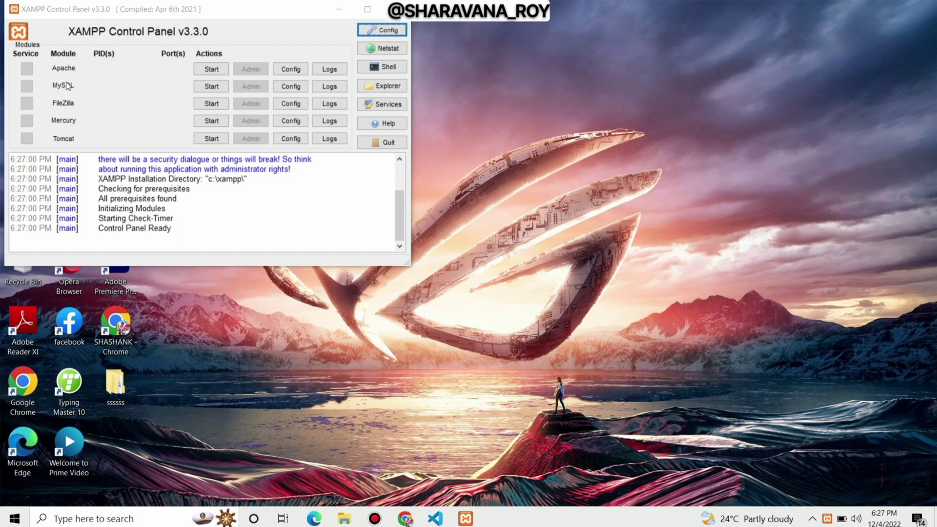
pyautogui.click(211, 69)
pyautogui.click(211, 87)
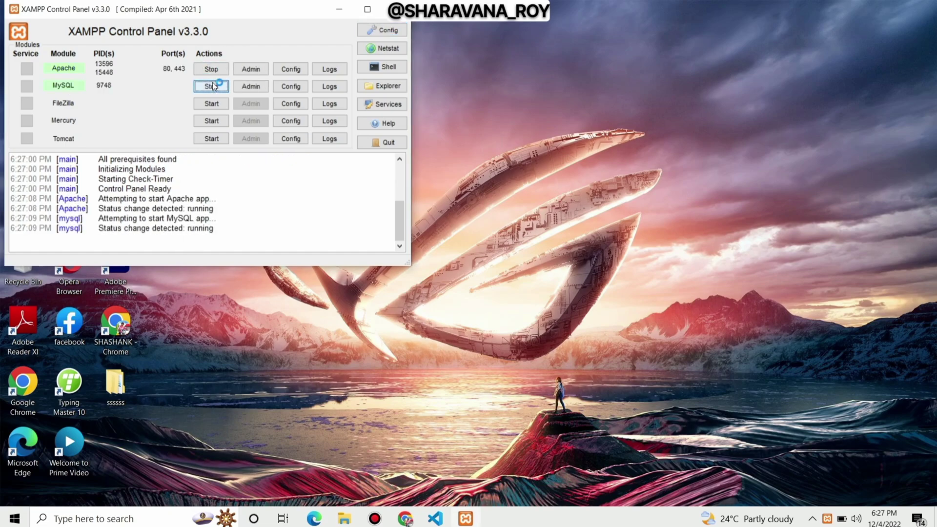
pyautogui.click(251, 86)
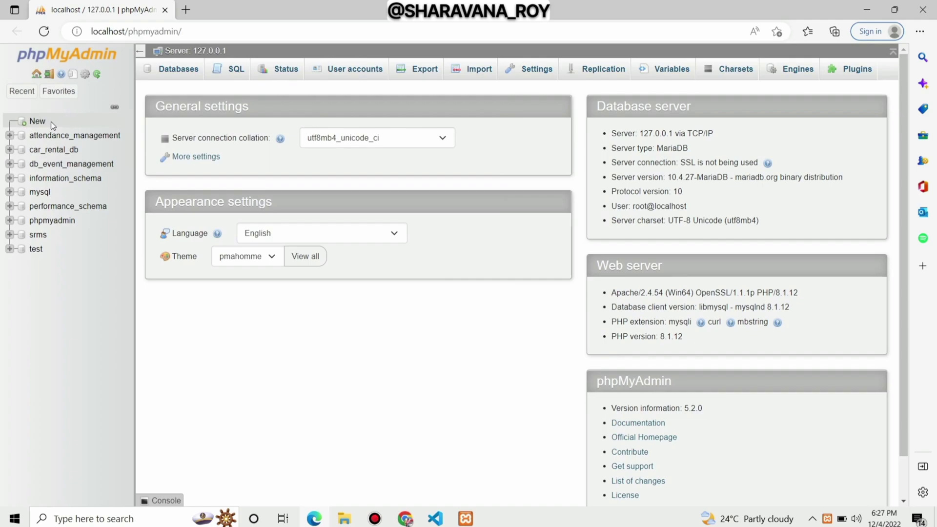
# Create a database named 'database', picking the name from saved suggestions
pyautogui.click(29, 123)
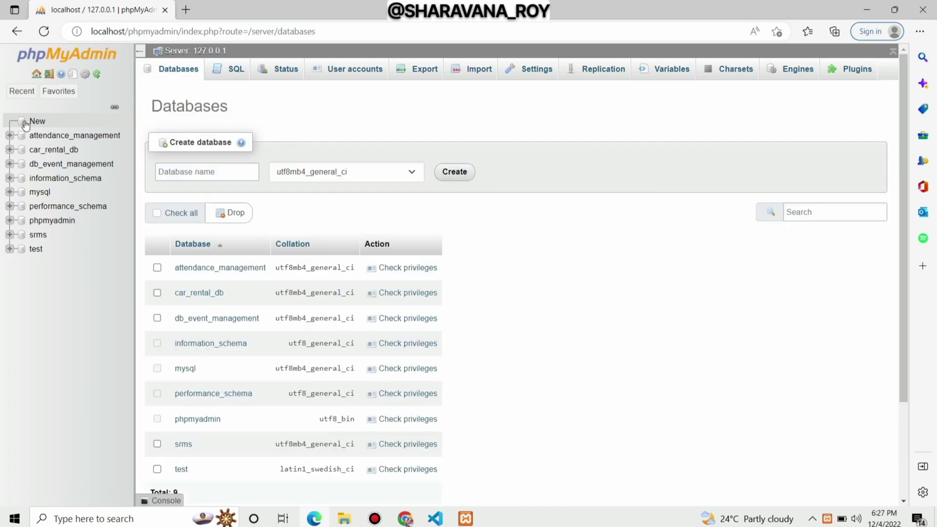
pyautogui.click(180, 173)
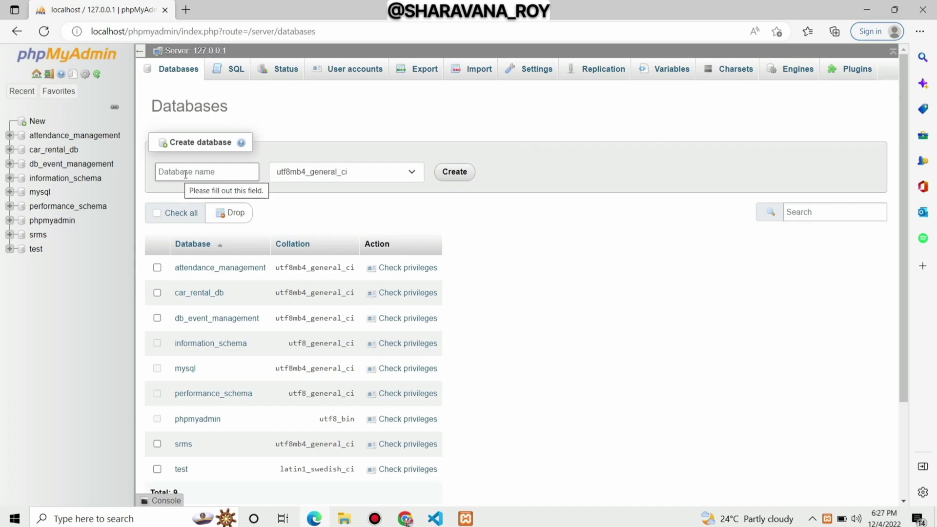
pyautogui.click(186, 175)
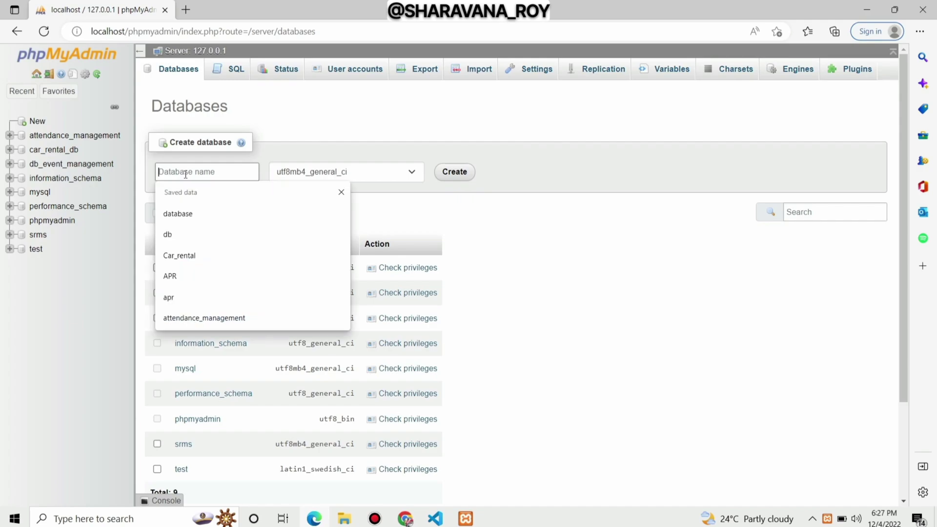
pyautogui.click(178, 214)
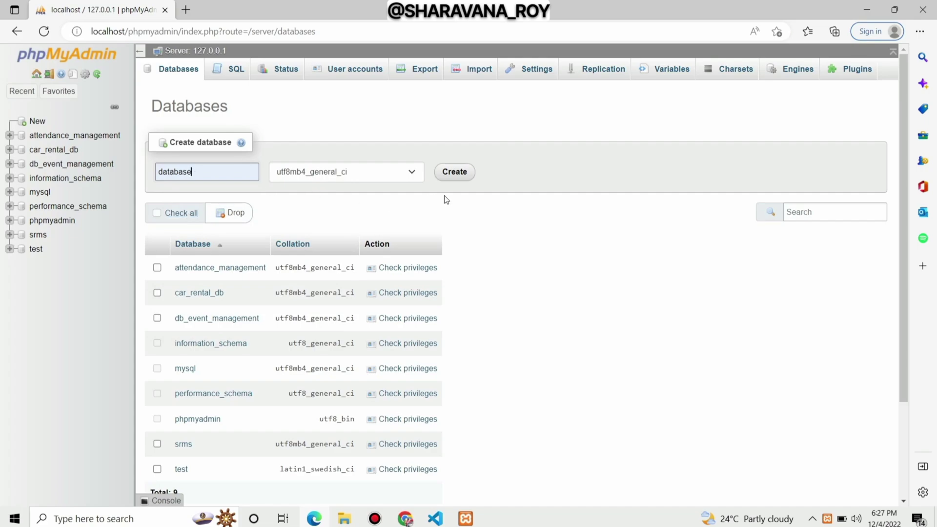
pyautogui.click(454, 174)
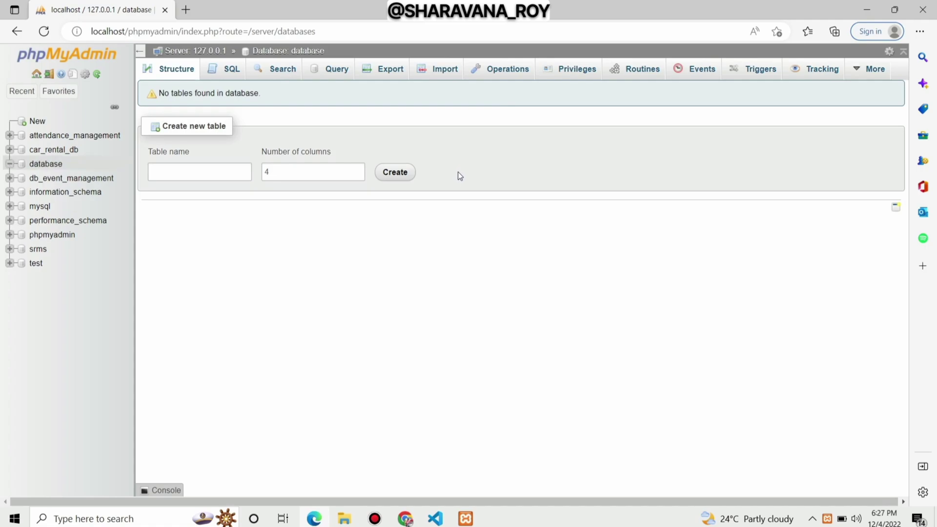
# Import database.sql into `database`, creating the members, note, schedule, service and users tables
pyautogui.click(445, 69)
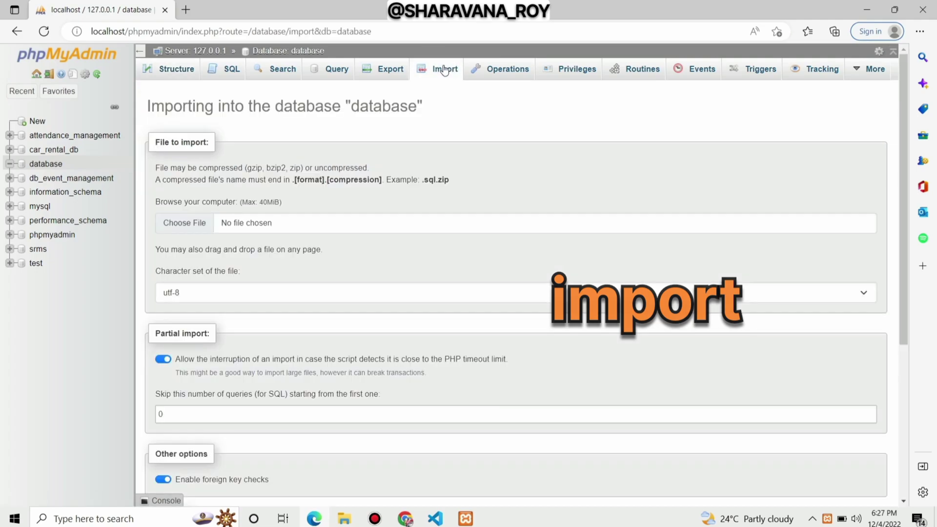
pyautogui.click(246, 222)
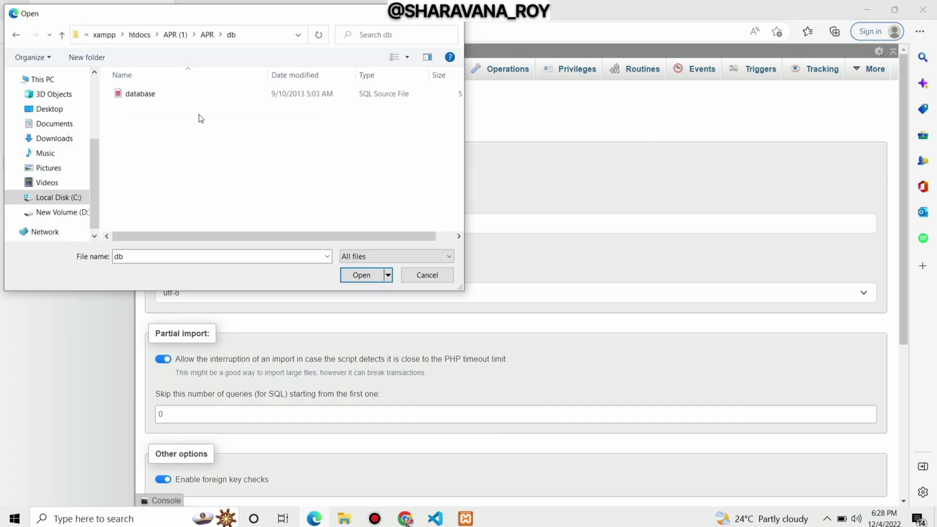
pyautogui.doubleClick(169, 95)
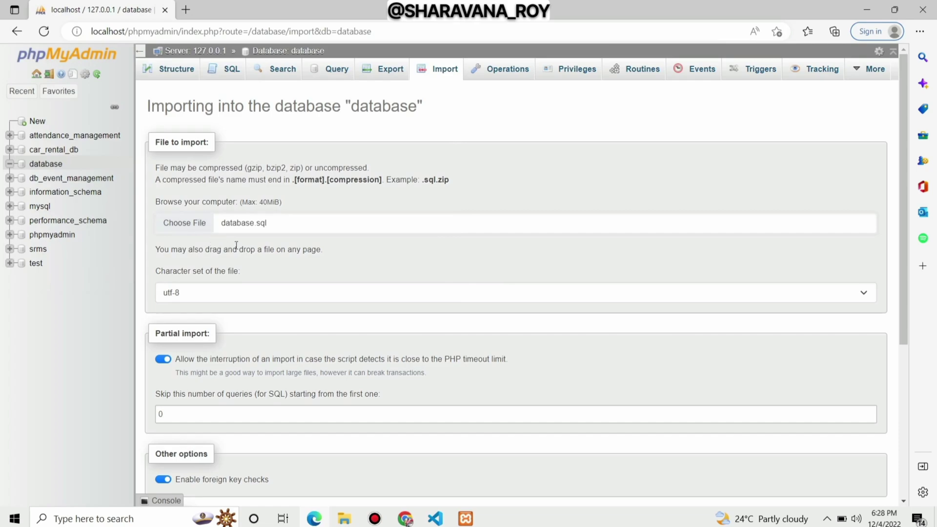
pyautogui.scroll(-5, 235, 245)
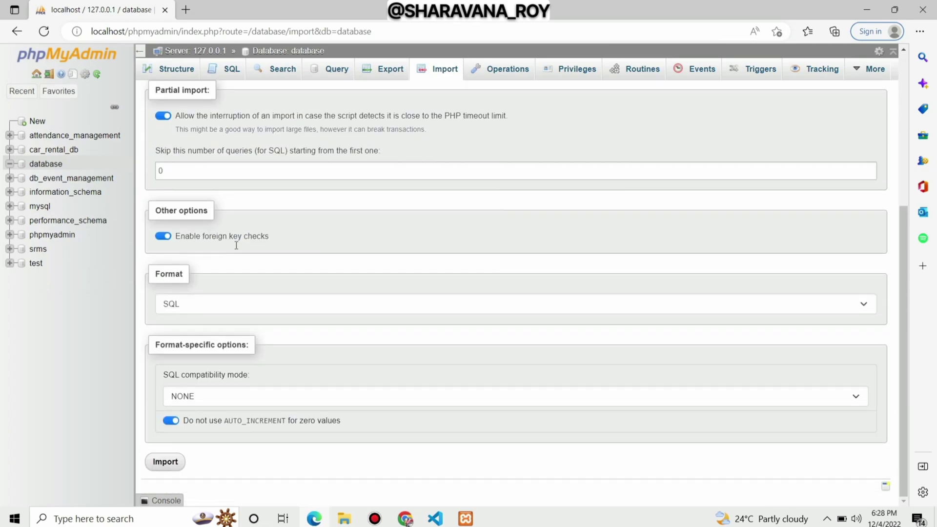
pyautogui.scroll(-2, 235, 245)
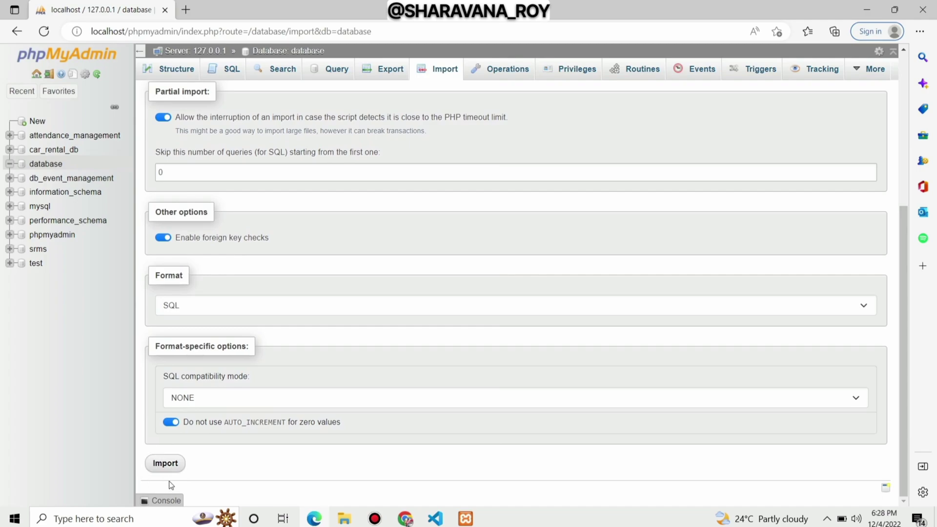
pyautogui.click(165, 464)
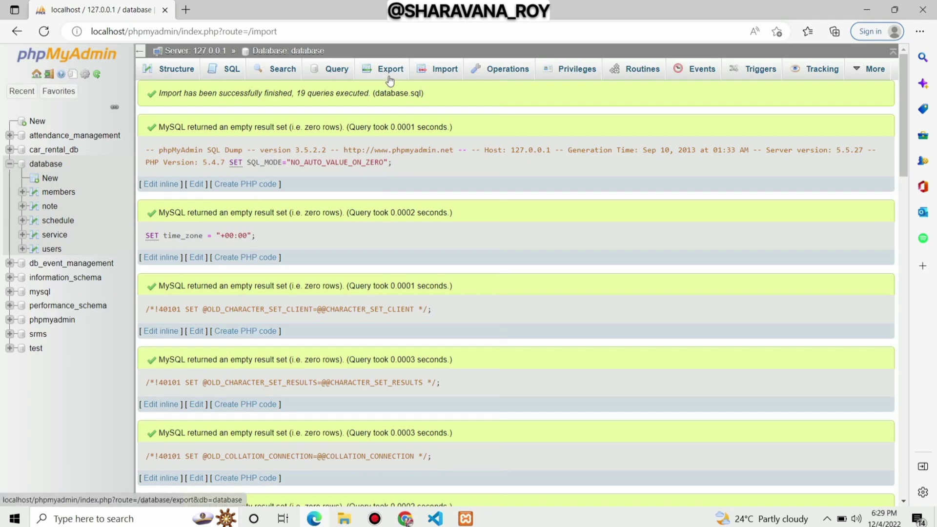
pyautogui.scroll(-5, 398, 200)
pyautogui.scroll(-3, 398, 200)
pyautogui.scroll(-4, 398, 201)
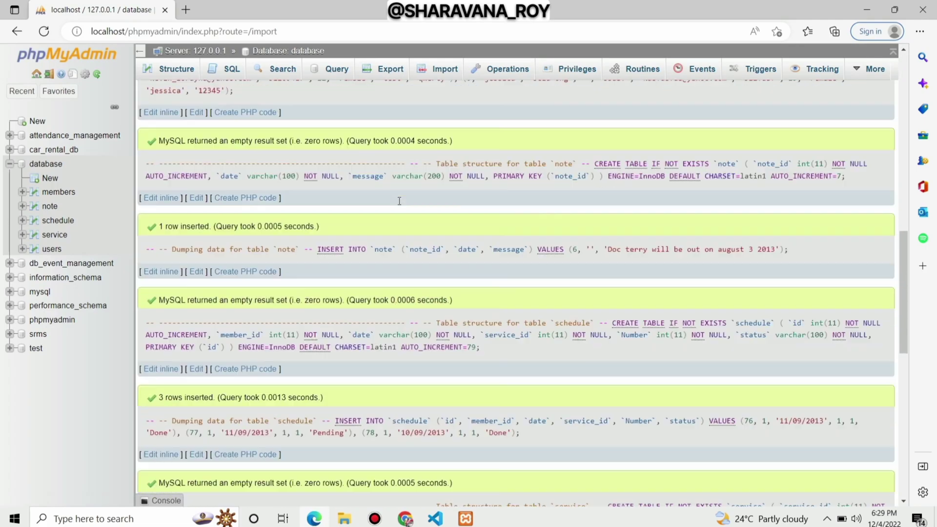
pyautogui.scroll(-4, 398, 201)
pyautogui.scroll(-4, 398, 201)
pyautogui.scroll(-2, 399, 201)
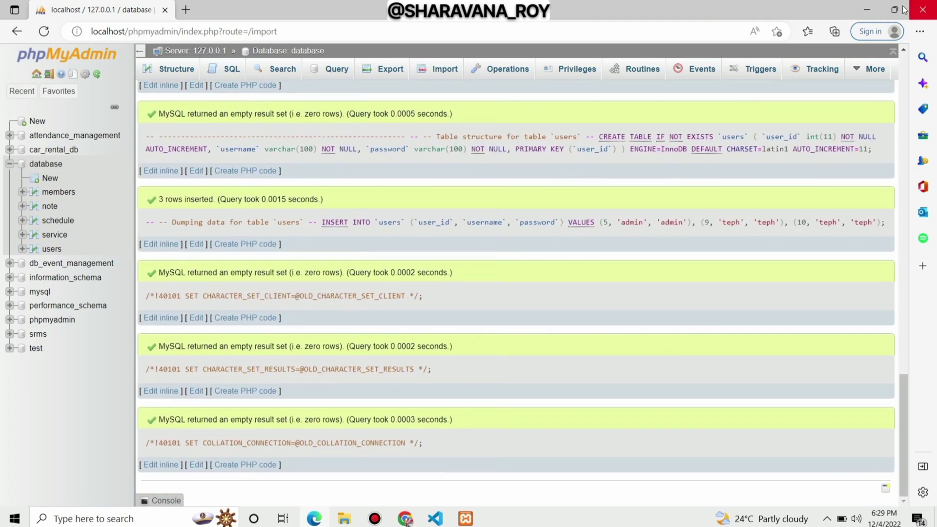
# Minimize the phpMyAdmin browser window after reviewing the import results
pyautogui.click(868, 9)
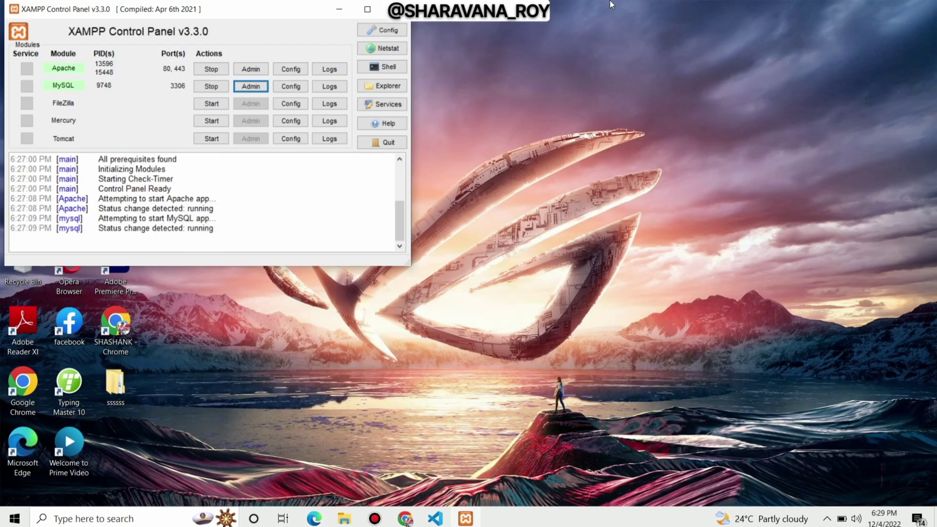
# Hide the XAMPP Control Panel and load localhost/apr in Chrome
pyautogui.click(340, 9)
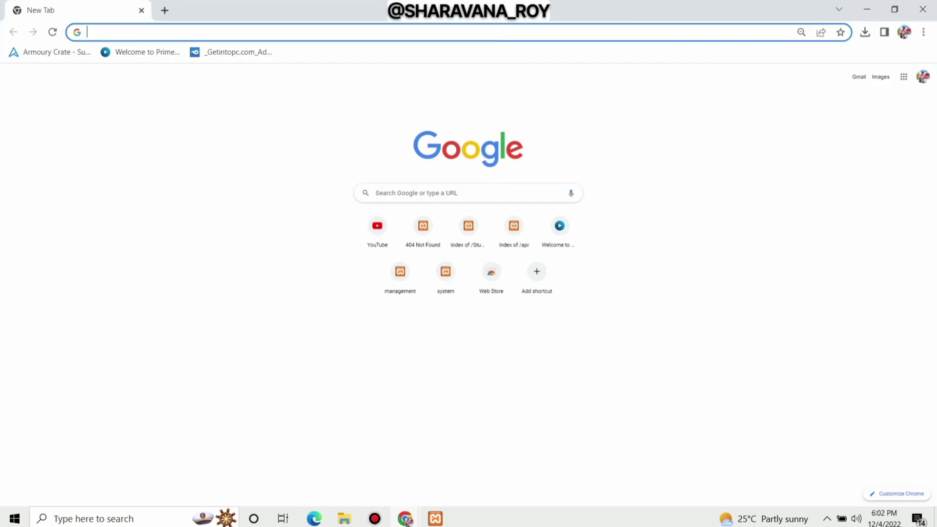
pyautogui.click(469, 192)
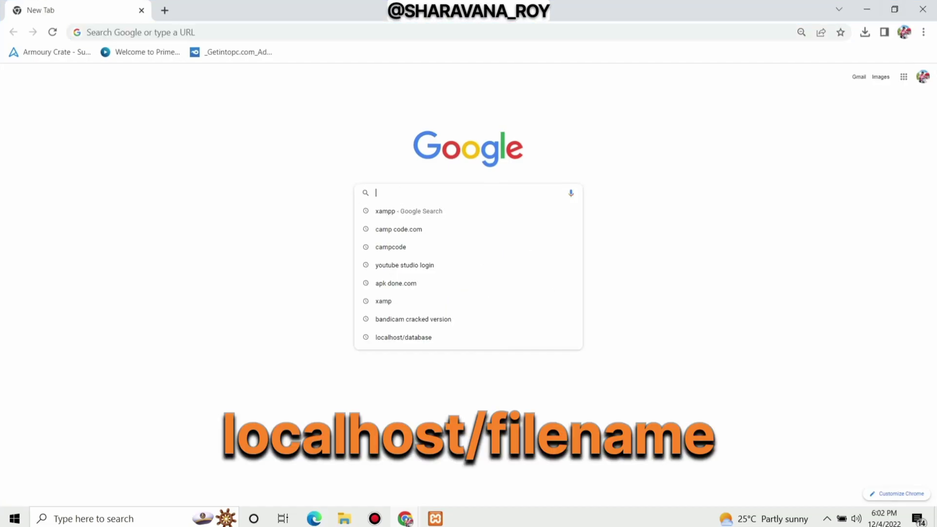
pyautogui.write('loca')
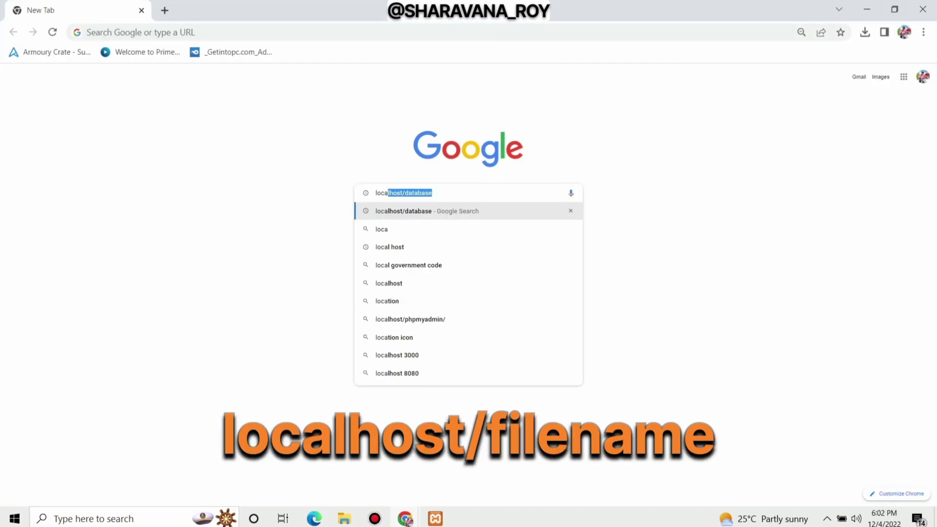
pyautogui.write('lhost/')
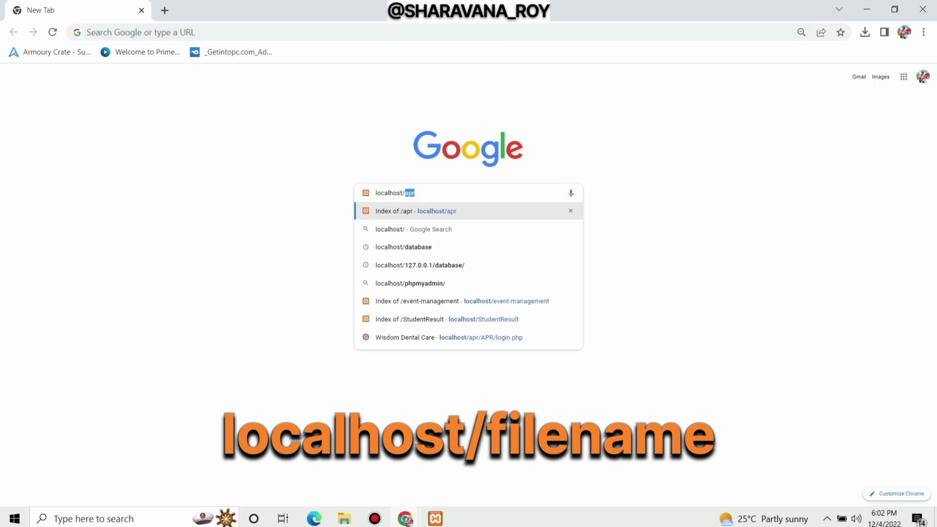
pyautogui.write('apr')
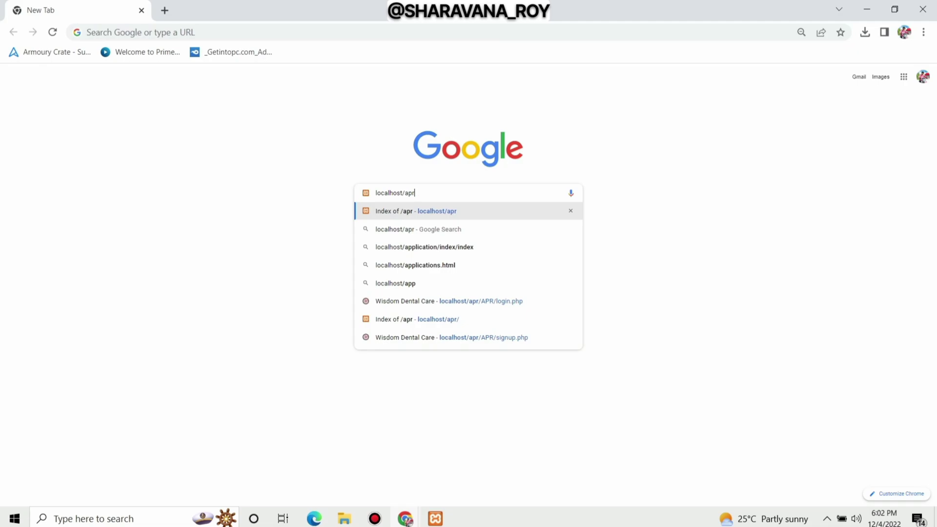
pyautogui.press('Return')
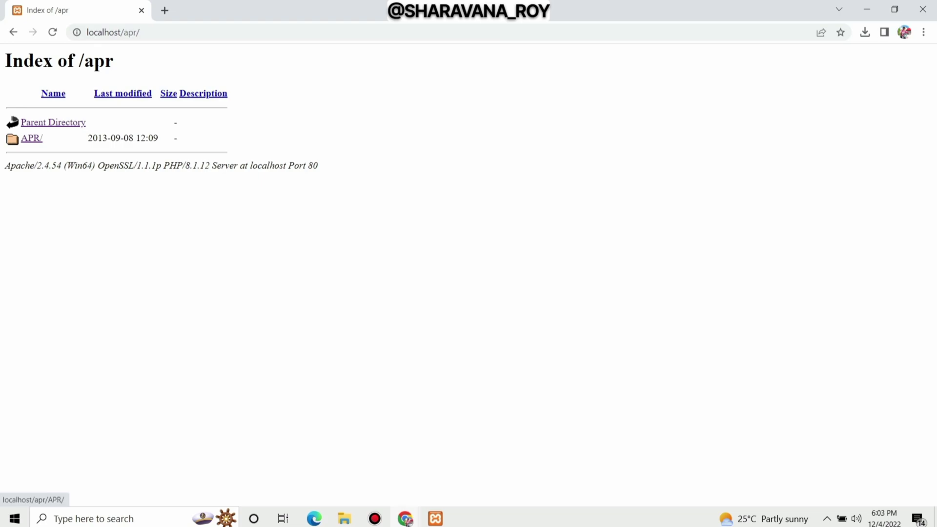
# Open the APR/ folder link, then the 'Not a Member? Sign Up Now' page
pyautogui.click(30, 139)
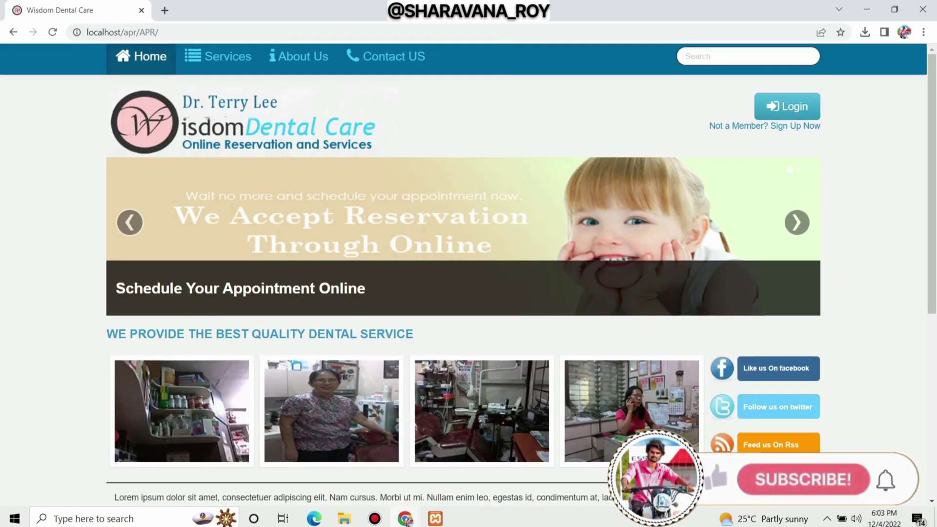
pyautogui.scroll(-10, 469, 293)
pyautogui.scroll(10, 469, 292)
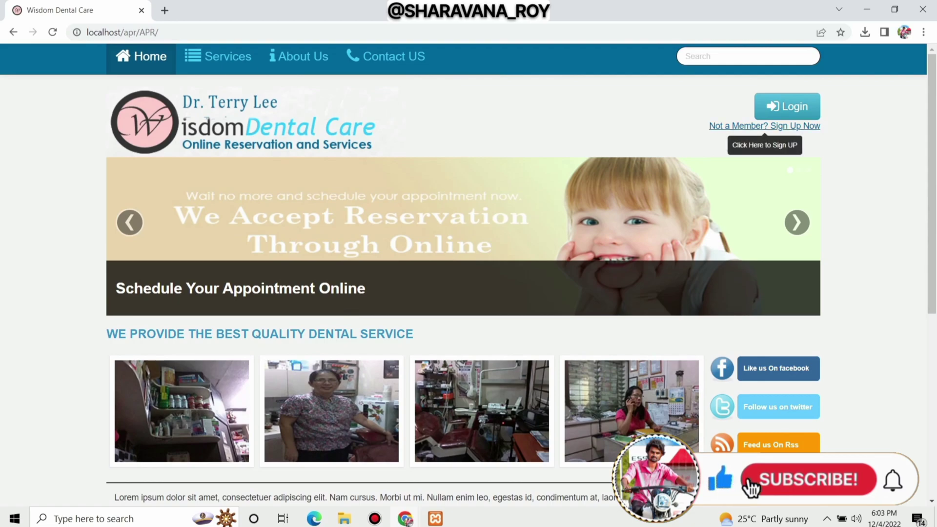
pyautogui.click(764, 125)
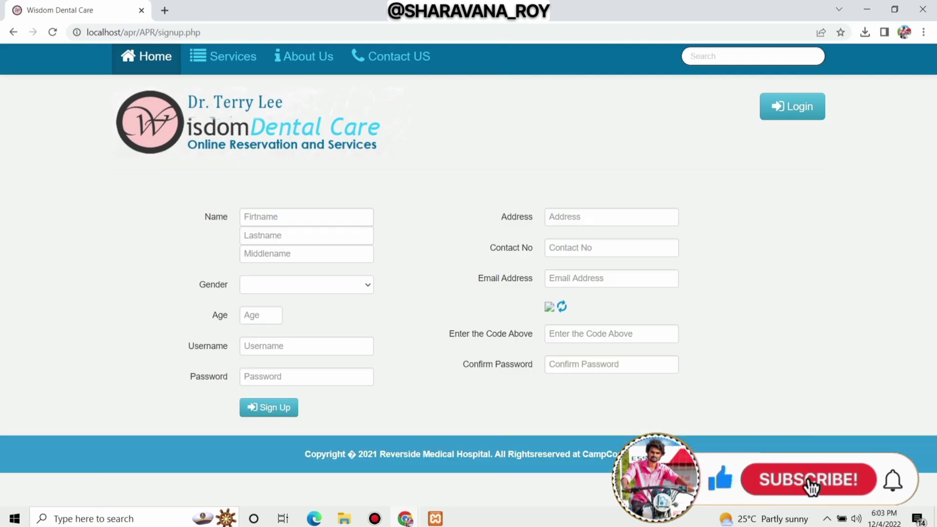